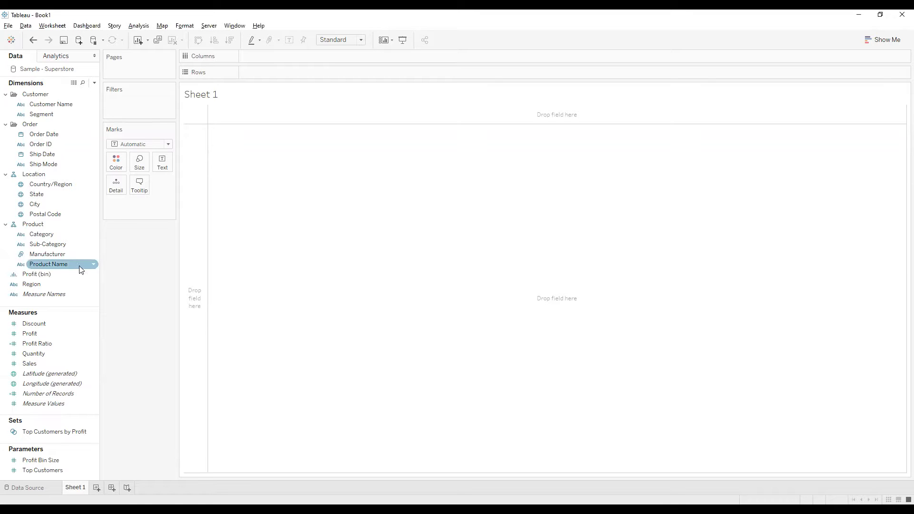
# Step: Build a table with Segment in columns and Region and Sub-Category in rows, and widen the Marks card and data pane
pyautogui.moveTo(51, 116); pyautogui.dragTo(305, 57)
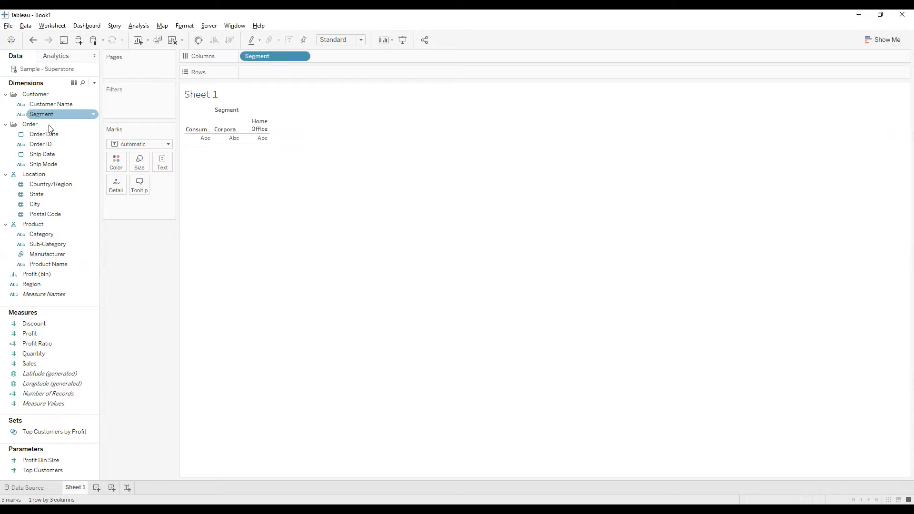
pyautogui.click(56, 234)
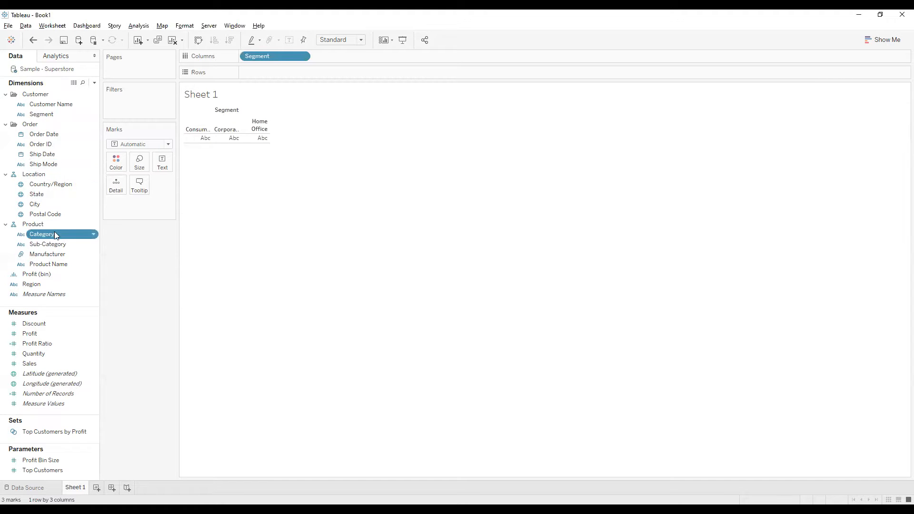
pyautogui.click(60, 285)
pyautogui.moveTo(45, 285); pyautogui.dragTo(264, 74)
pyautogui.moveTo(52, 244); pyautogui.dragTo(421, 284)
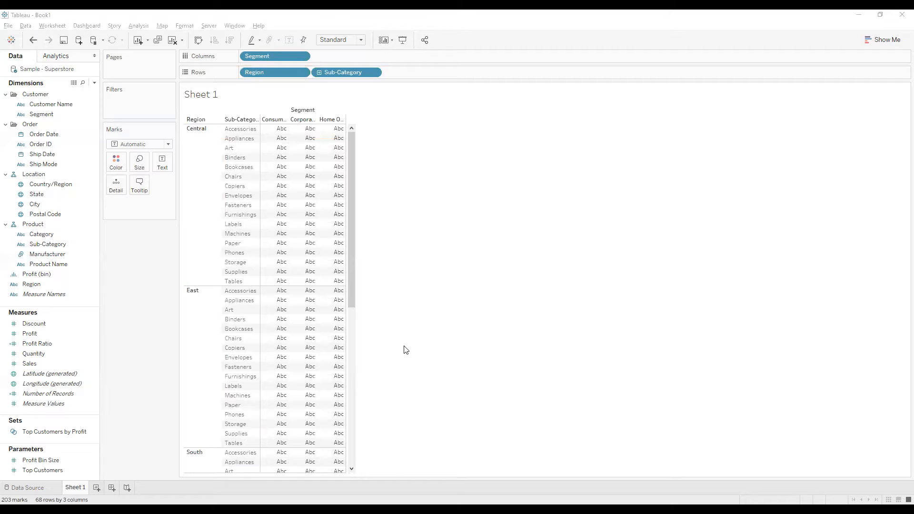
pyautogui.moveTo(176, 242); pyautogui.dragTo(235, 244)
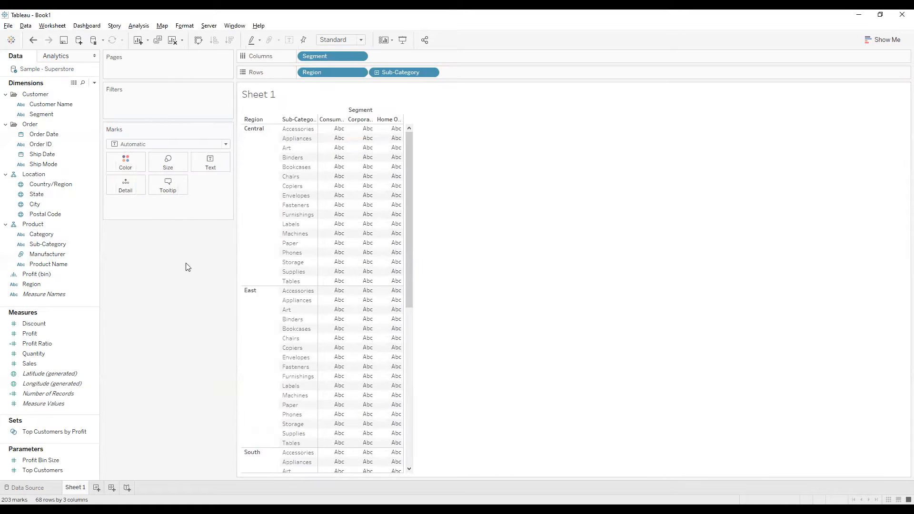
pyautogui.moveTo(141, 272); pyautogui.dragTo(150, 274)
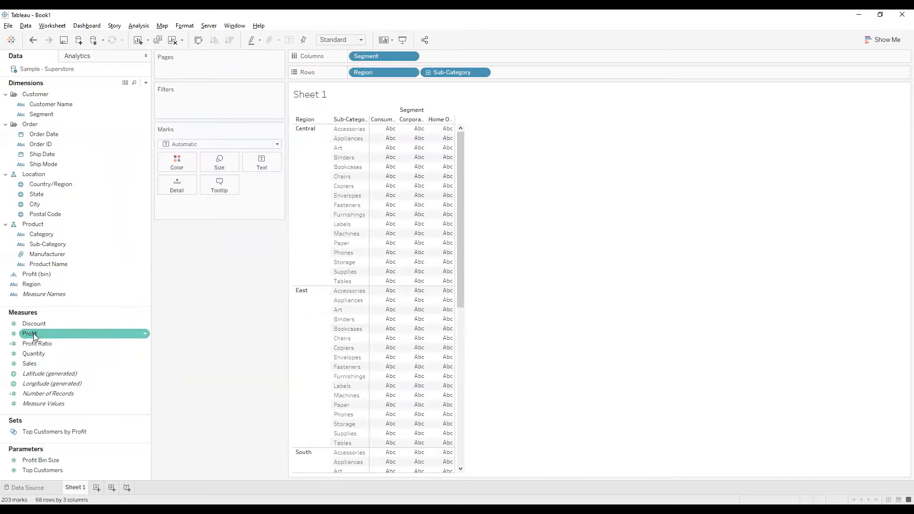
# Step: Color the table cells by Profit and widen the segment columns so their headers fit
pyautogui.moveTo(32, 336); pyautogui.dragTo(176, 164)
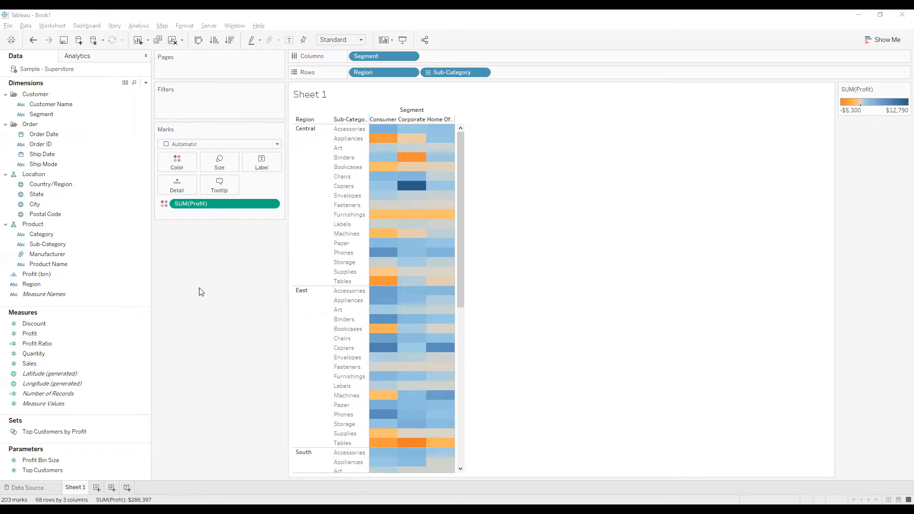
pyautogui.click(466, 256)
pyautogui.moveTo(454, 227); pyautogui.dragTo(521, 226)
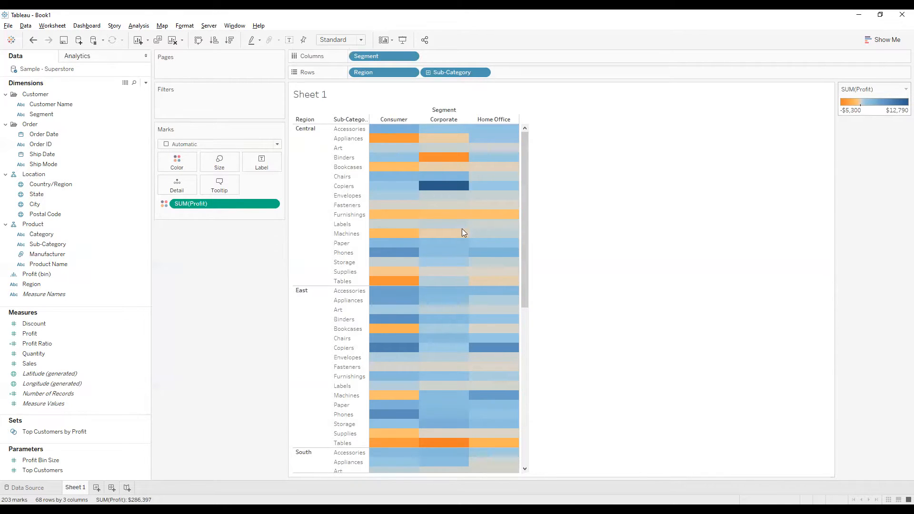
# Step: Set the Profit color palette to Orange-Blue Diverging and show the mark labels in the cells
pyautogui.doubleClick(861, 106)
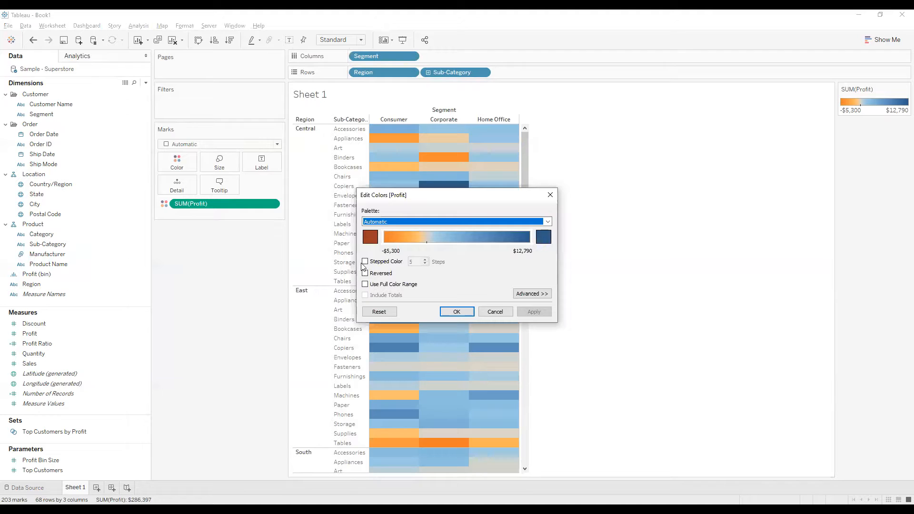
pyautogui.click(439, 223)
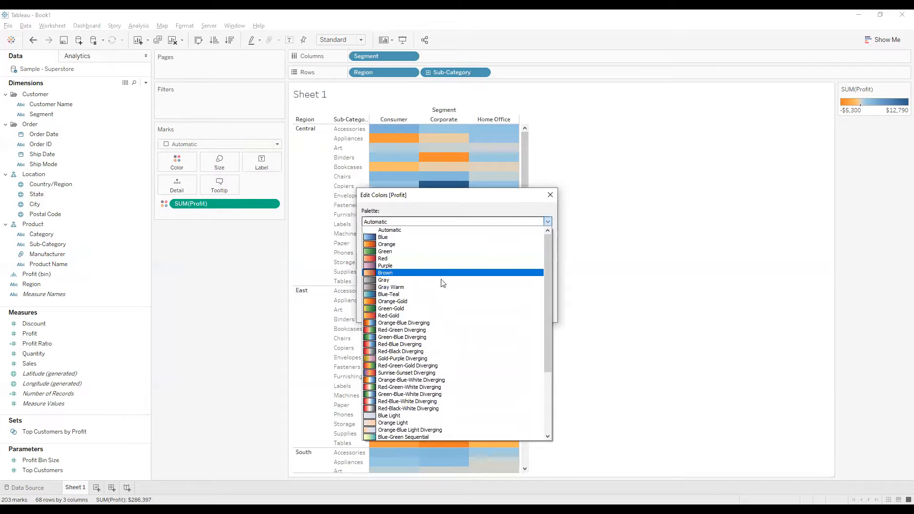
pyautogui.click(404, 323)
pyautogui.click(534, 311)
pyautogui.press('Return')
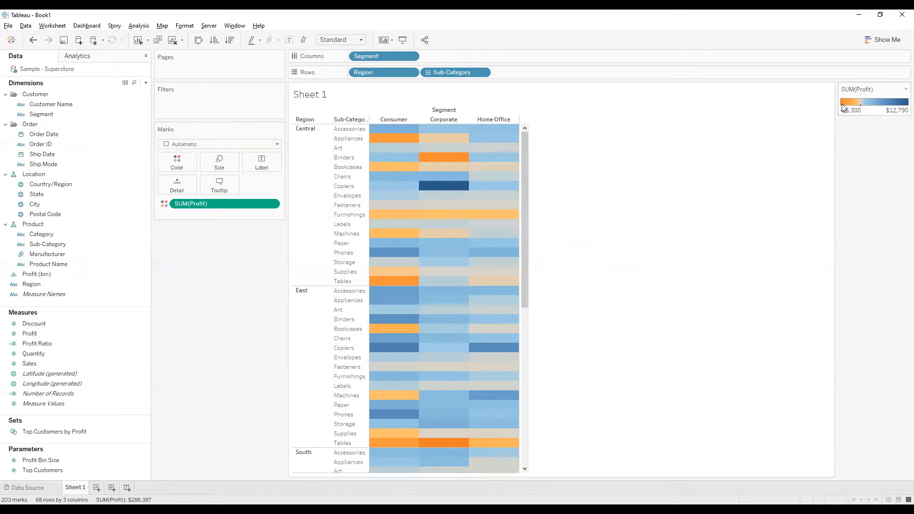
pyautogui.moveTo(395, 286)
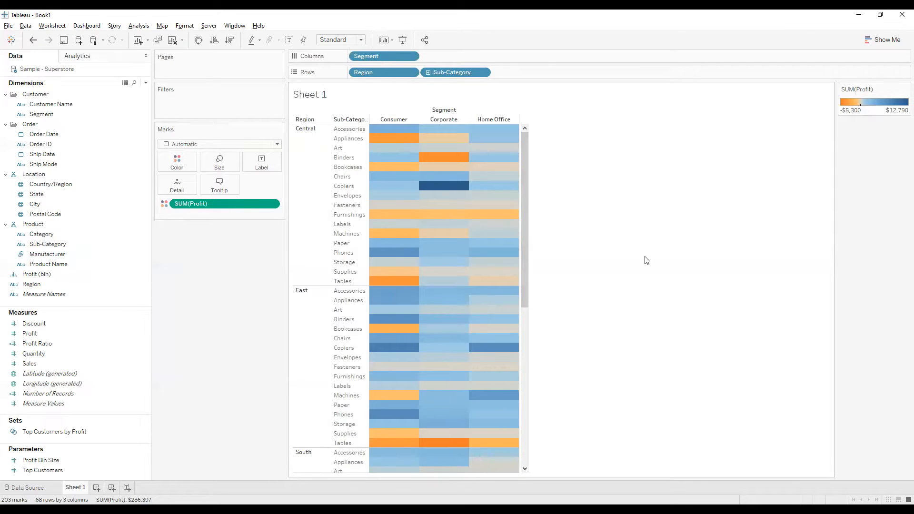
pyautogui.click(289, 41)
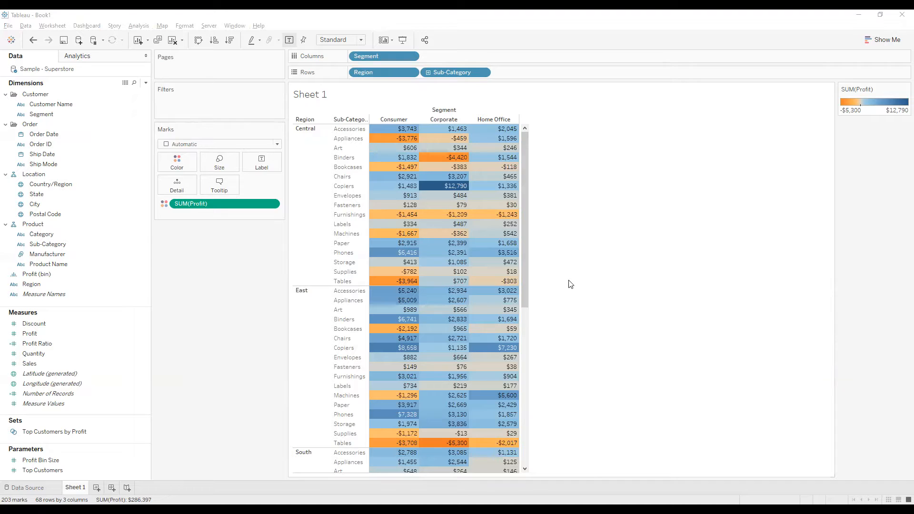
# Step: Remove Profit from the marks and size the marks by Sales instead
pyautogui.moveTo(194, 207); pyautogui.dragTo(238, 314)
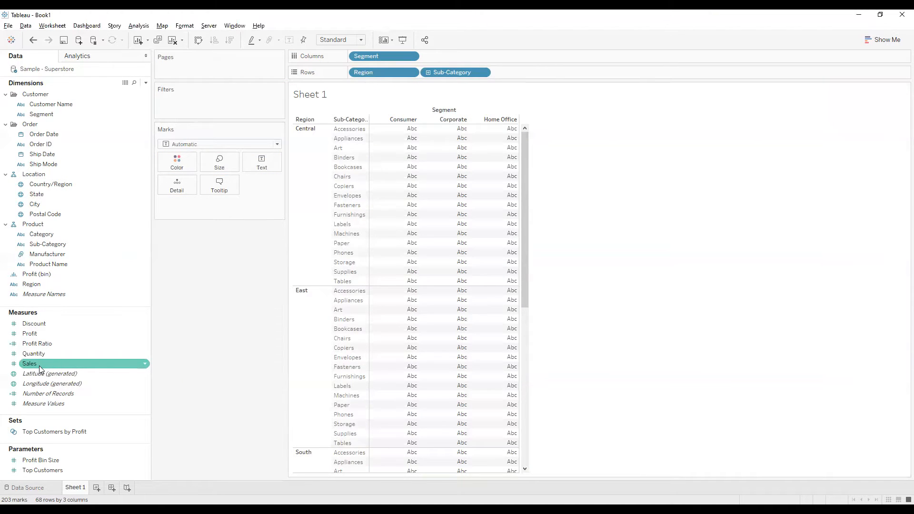
pyautogui.moveTo(39, 366); pyautogui.dragTo(212, 294)
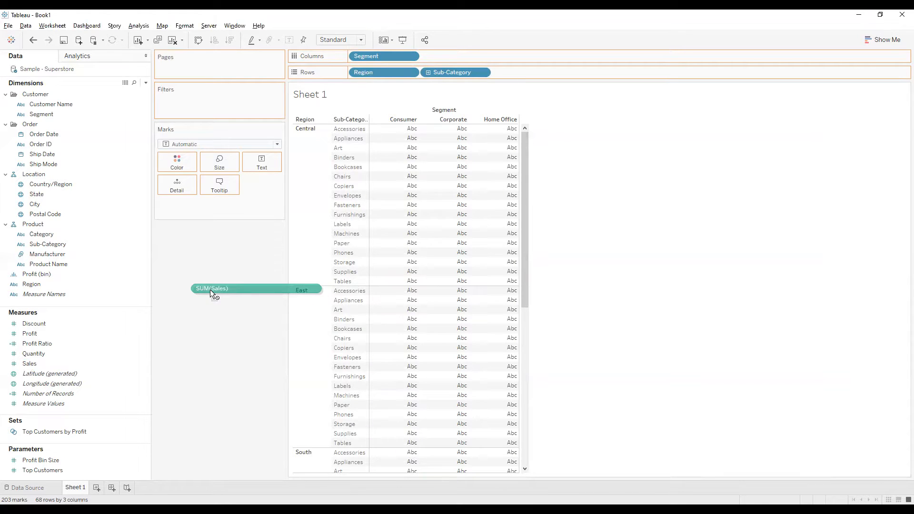
pyautogui.moveTo(210, 289); pyautogui.dragTo(219, 163)
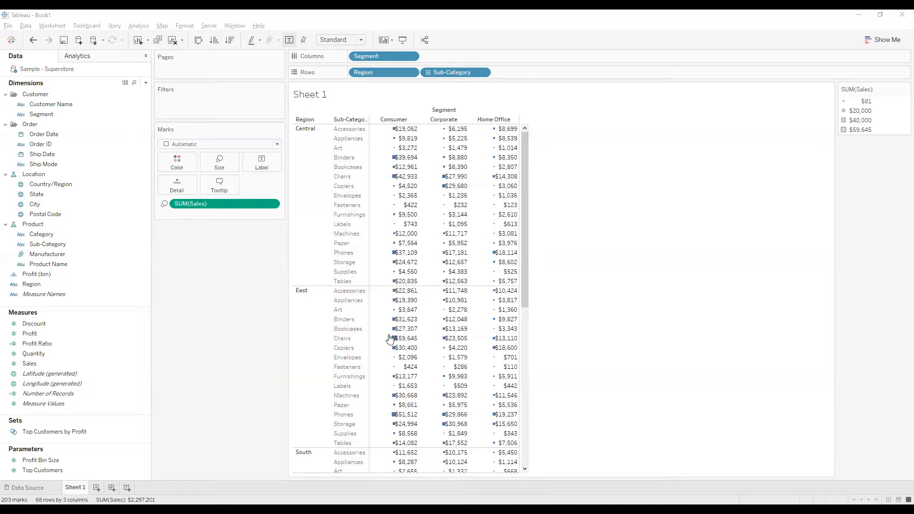
# Step: Color the Sales-sized marks by Profit and turn off the mark labels
pyautogui.click(33, 335)
pyautogui.moveTo(34, 338); pyautogui.dragTo(175, 161)
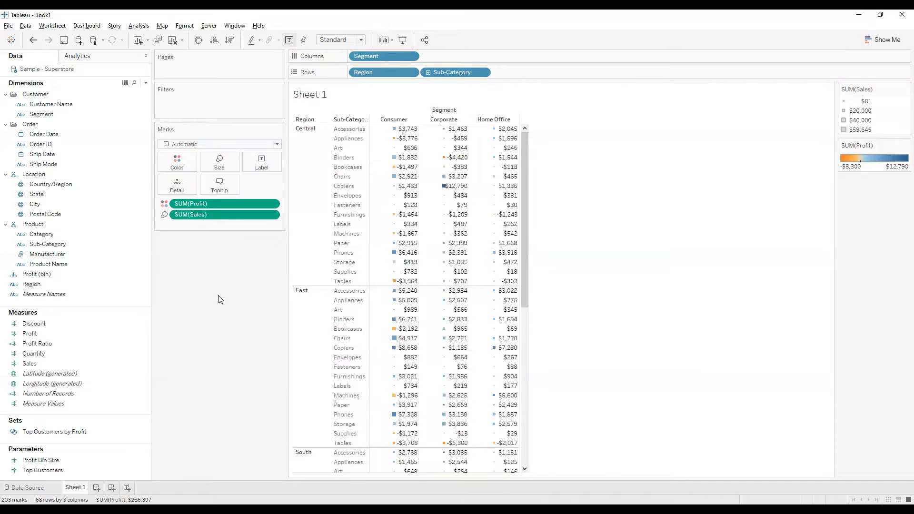
pyautogui.click(289, 41)
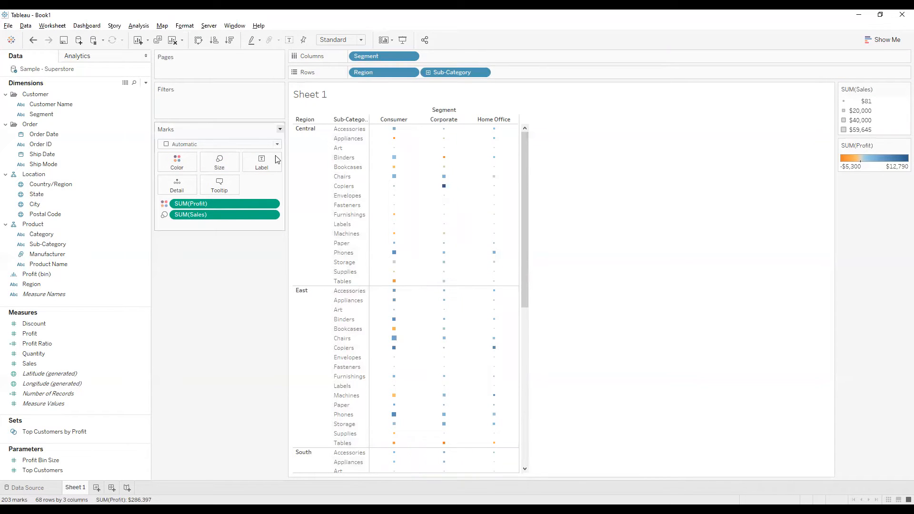
# Step: Enlarge the marks by setting their size to about the middle of the size range
pyautogui.click(224, 160)
pyautogui.moveTo(227, 186); pyautogui.dragTo(258, 186)
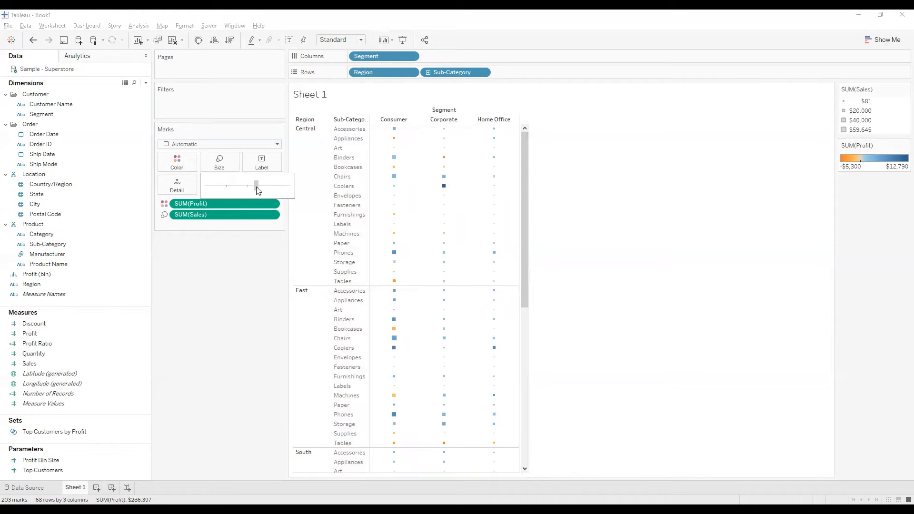
pyautogui.moveTo(257, 187); pyautogui.dragTo(249, 187)
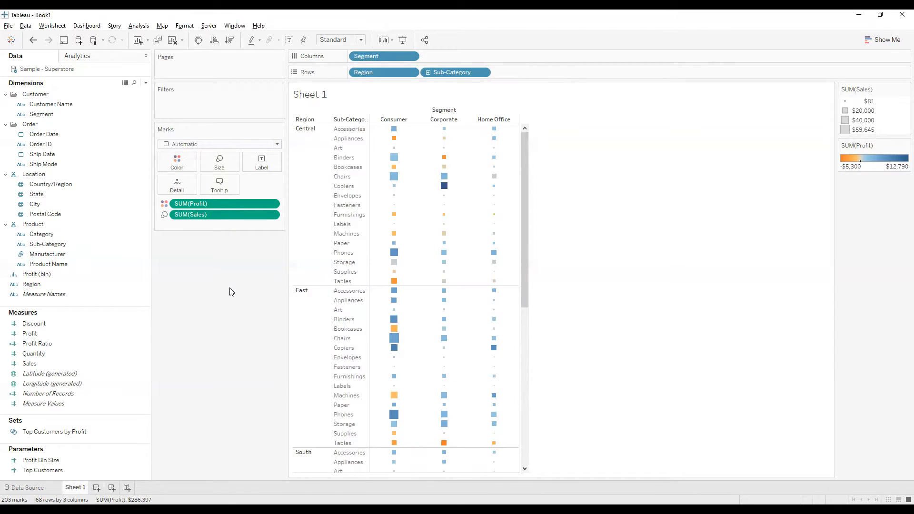
# Step: Slightly widen the Marks card and widen the segment columns of the heat map further
pyautogui.moveTo(419, 321)
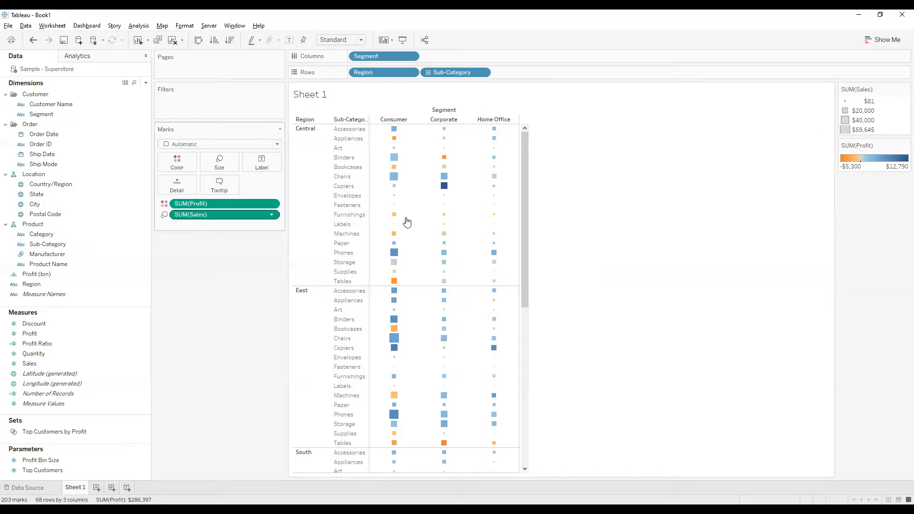
pyautogui.moveTo(395, 177)
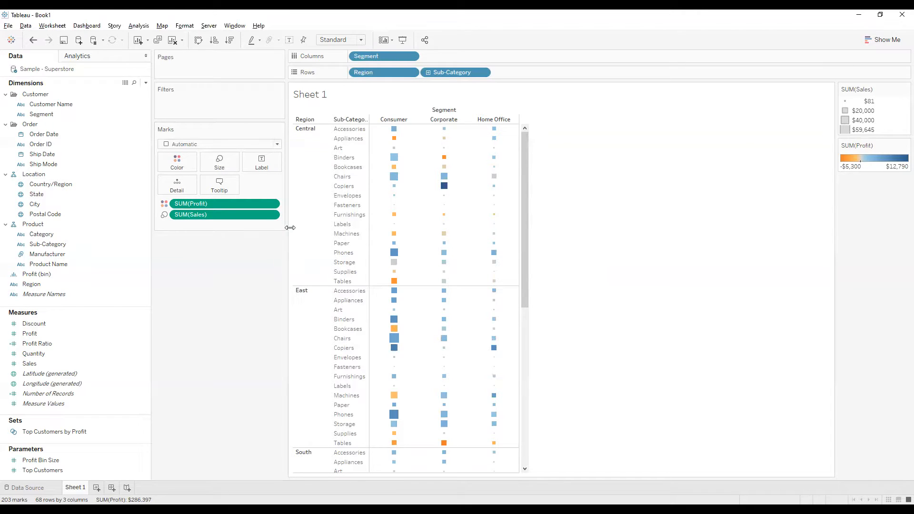
pyautogui.moveTo(287, 228); pyautogui.dragTo(298, 227)
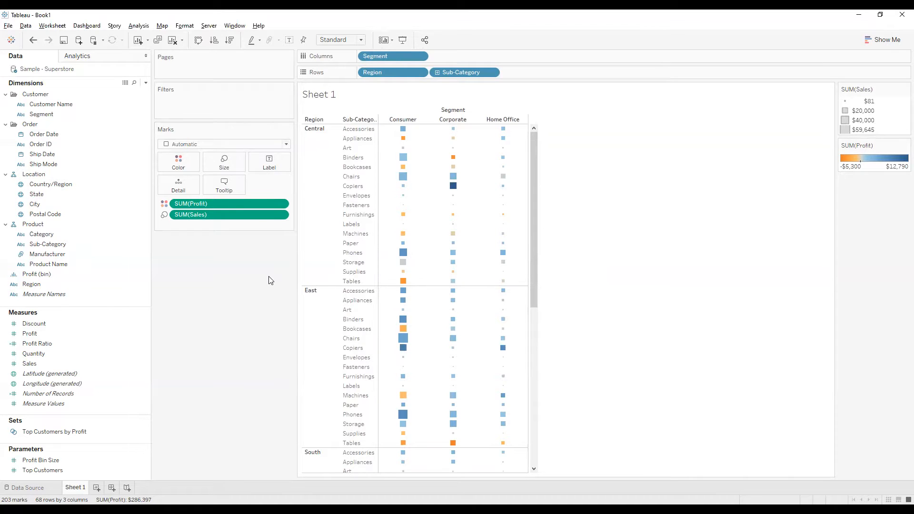
pyautogui.moveTo(456, 198)
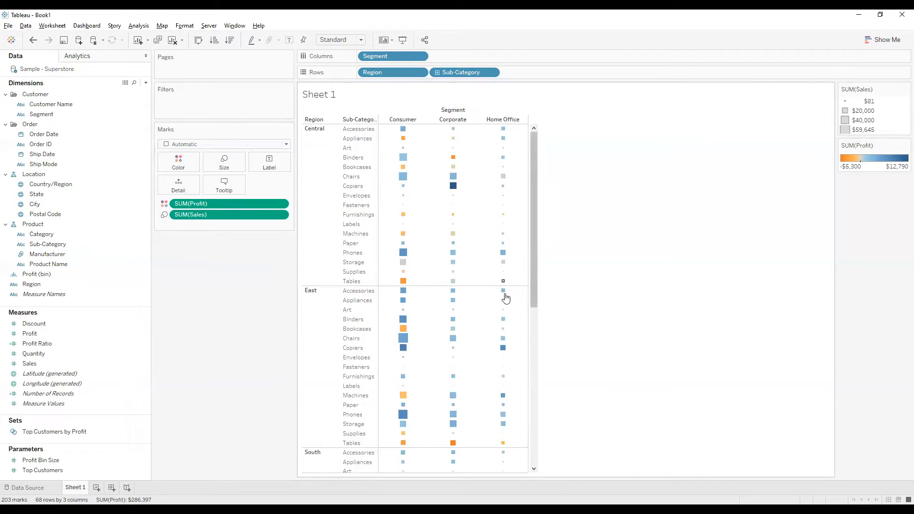
pyautogui.moveTo(527, 269); pyautogui.dragTo(571, 265)
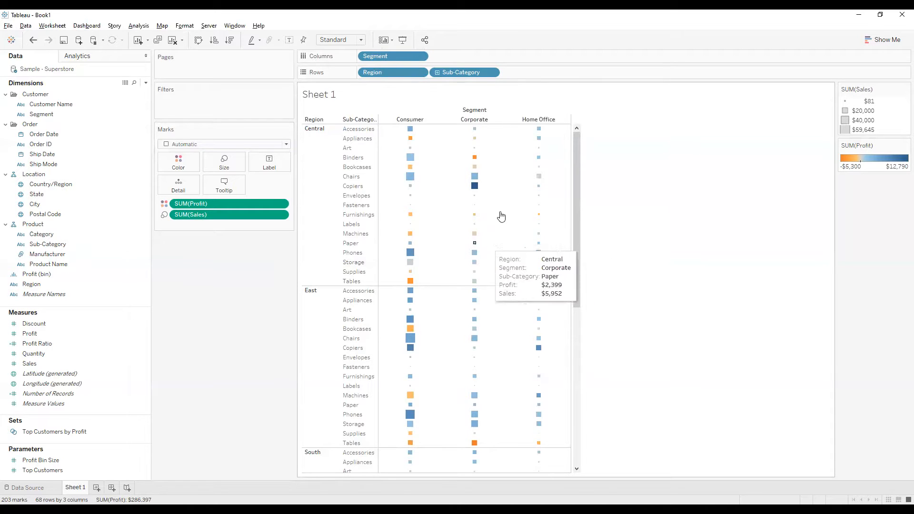
# Step: Examine the profit and sales details of individual marks in the Central and East regions
pyautogui.moveTo(475, 189)
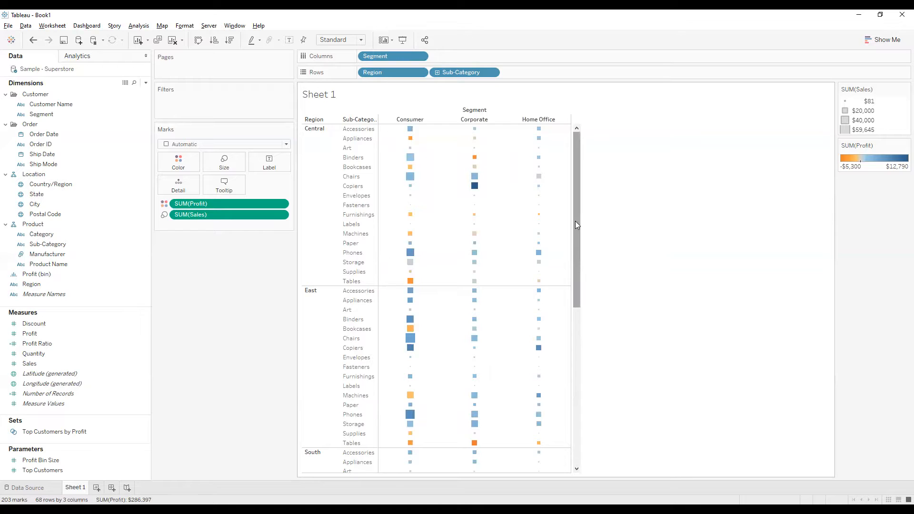
pyautogui.moveTo(575, 221); pyautogui.dragTo(577, 232)
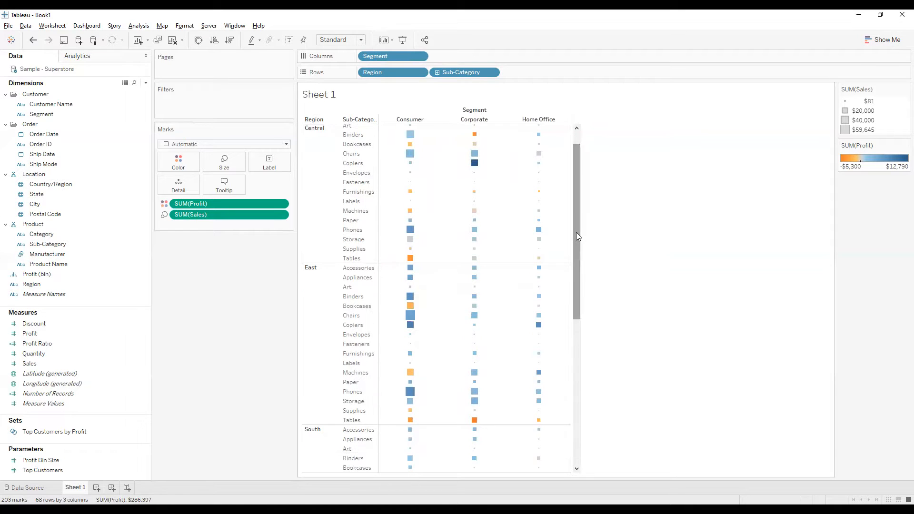
pyautogui.moveTo(429, 314)
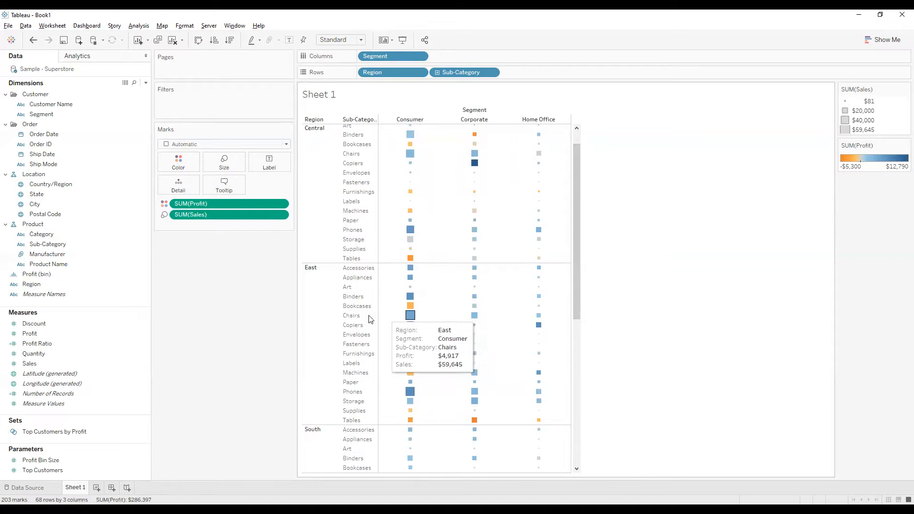
pyautogui.moveTo(578, 307)
pyautogui.mouseDown()
pyautogui.moveTo(582, 375)
pyautogui.moveTo(574, 308)
pyautogui.mouseUp()
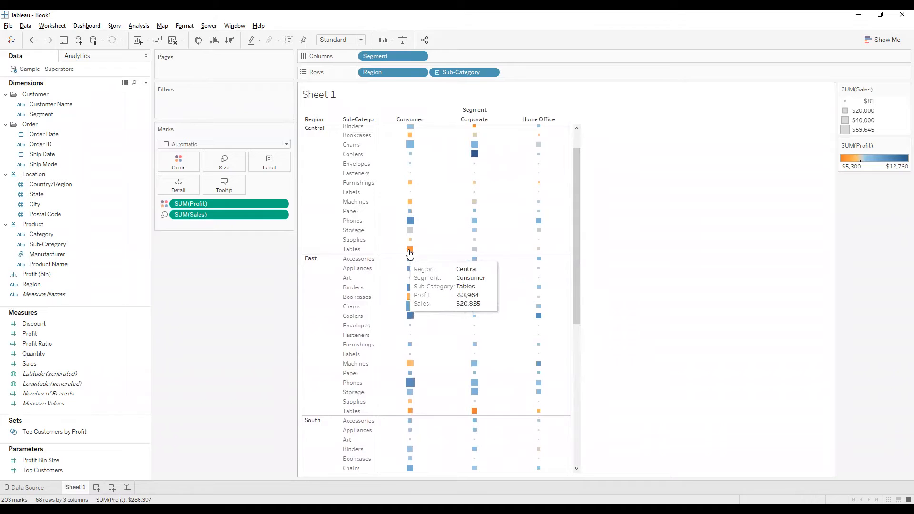
pyautogui.moveTo(409, 252)
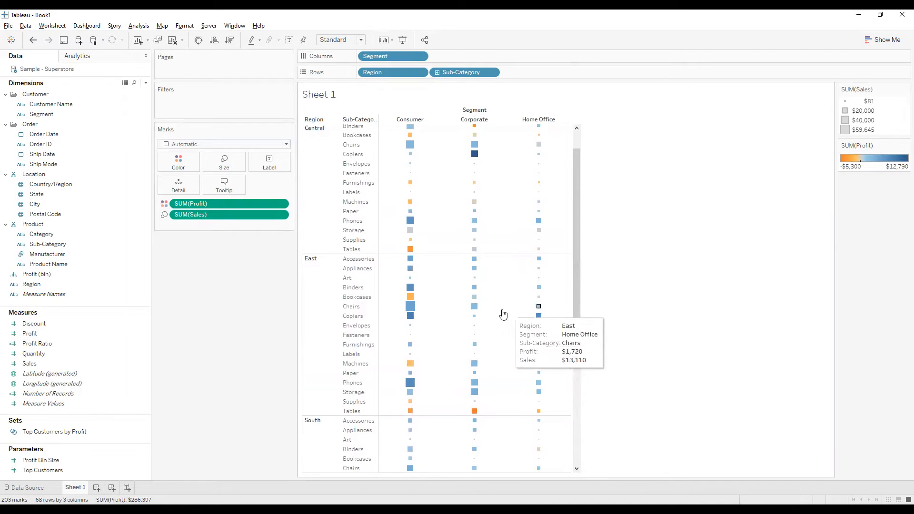
pyautogui.moveTo(577, 229); pyautogui.dragTo(600, 214)
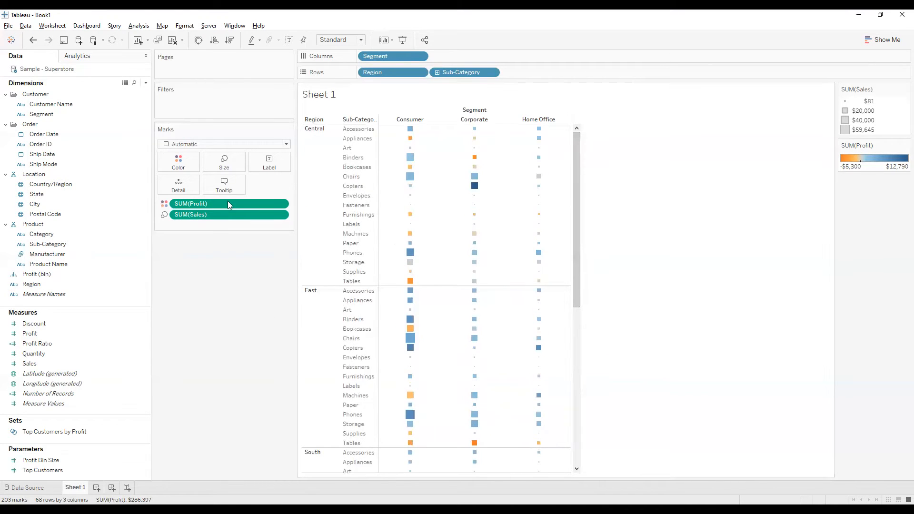
# Step: Try the Square mark type and change the marks to Circle
pyautogui.click(206, 145)
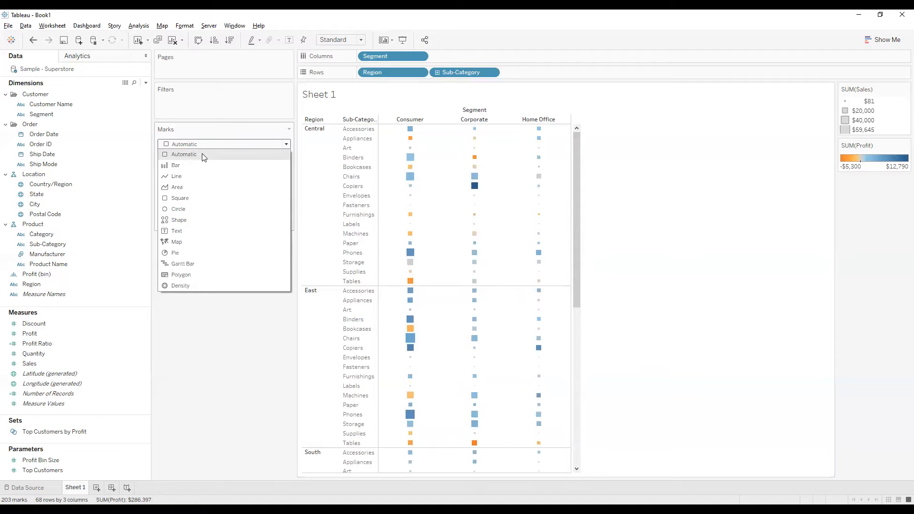
pyautogui.click(202, 198)
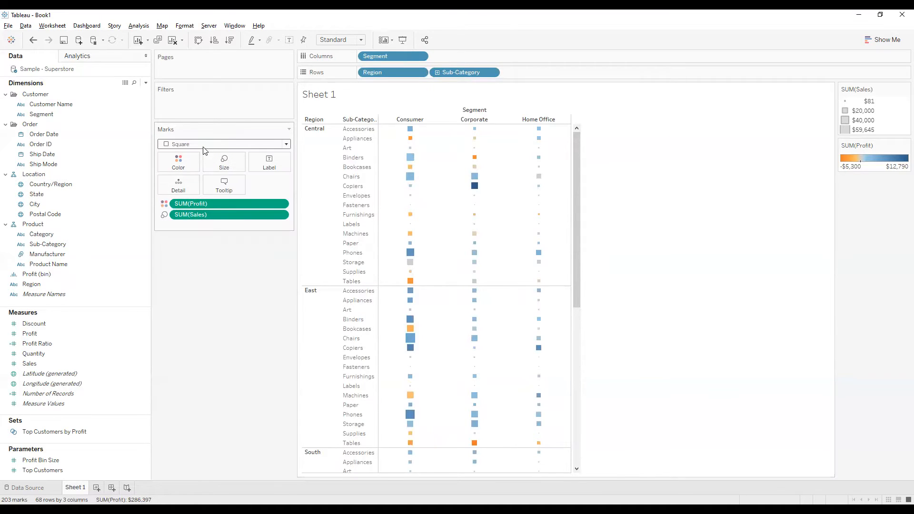
pyautogui.click(203, 147)
pyautogui.click(196, 205)
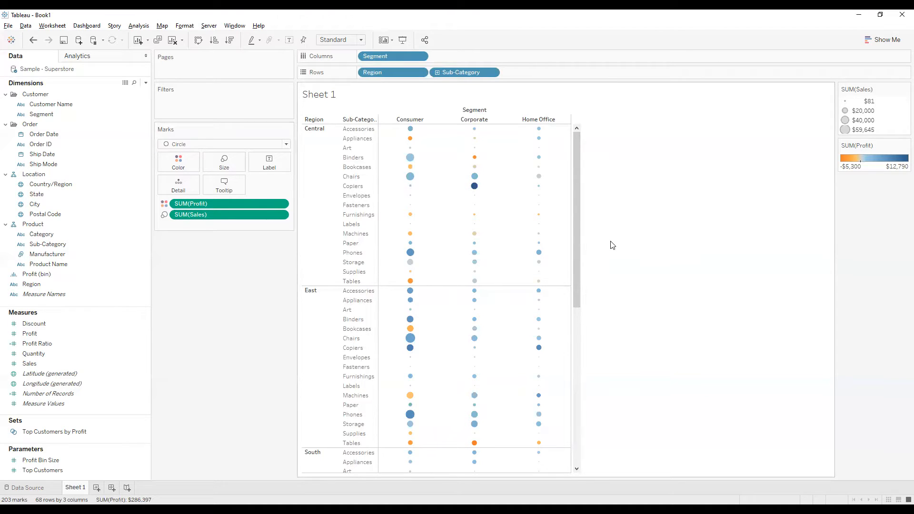
# Step: Add a new blank worksheet to the workbook
pyautogui.click(96, 488)
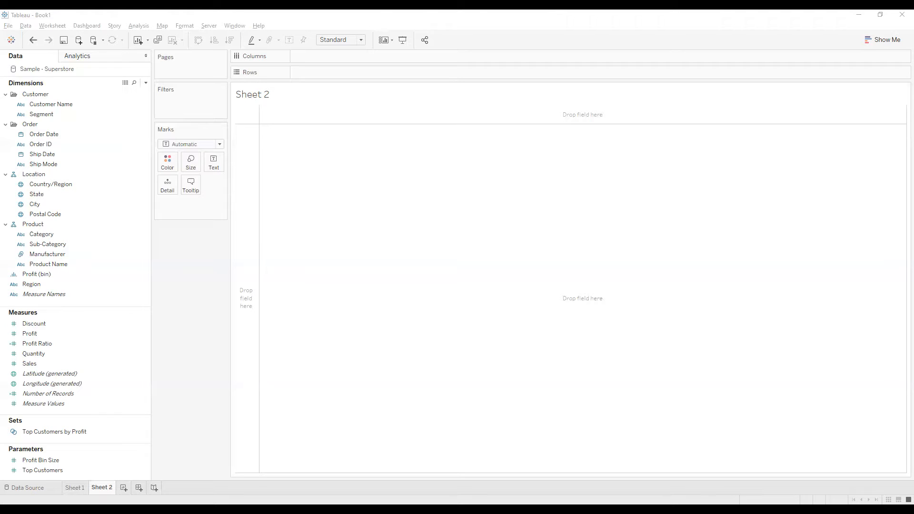
pyautogui.click(93, 312)
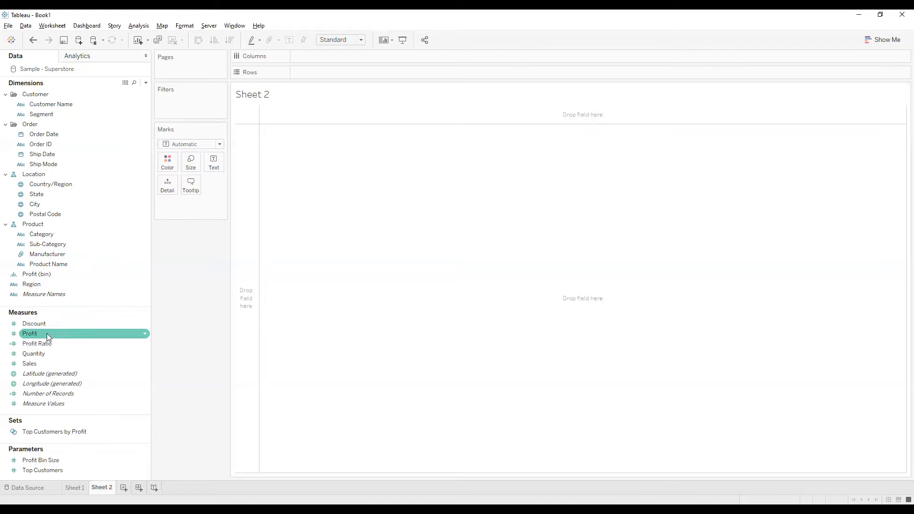
pyautogui.click(67, 365)
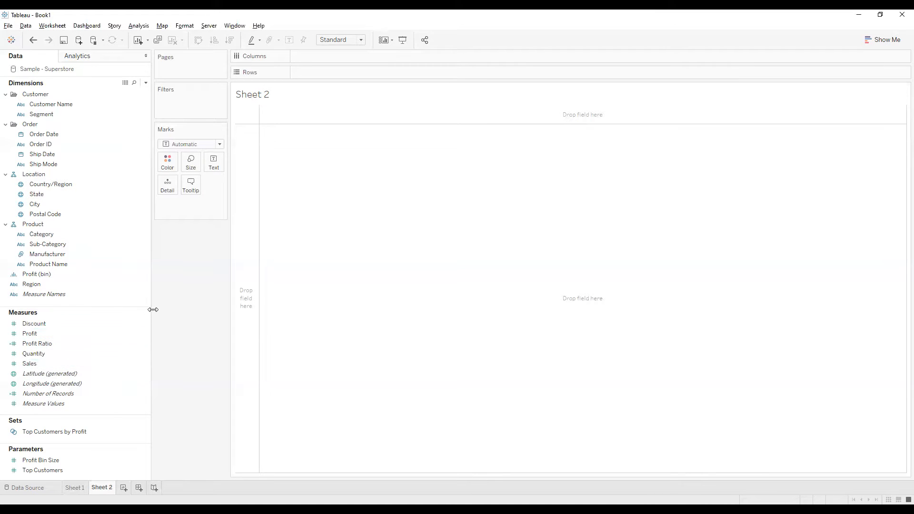
# Step: Place Quantity on Columns, turn the view into a histogram with Show Me and check the first bars' counts
pyautogui.moveTo(67, 354); pyautogui.dragTo(301, 57)
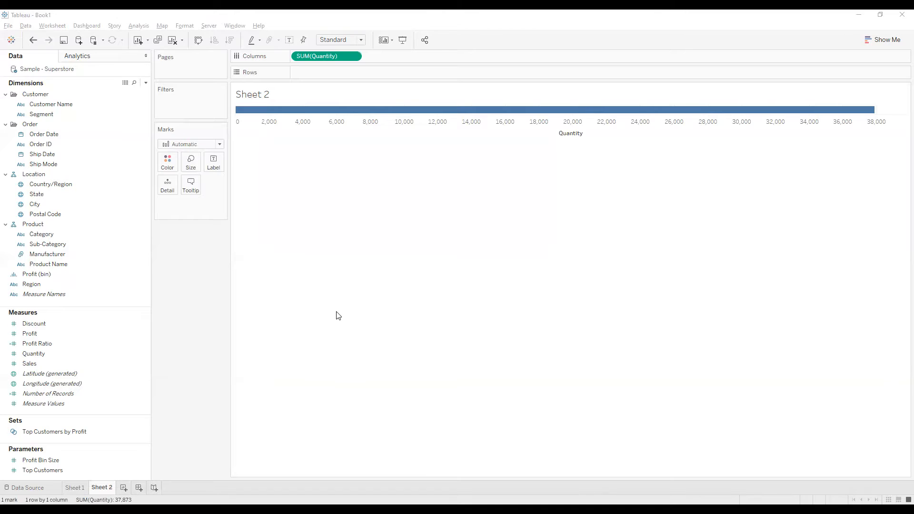
pyautogui.click(884, 39)
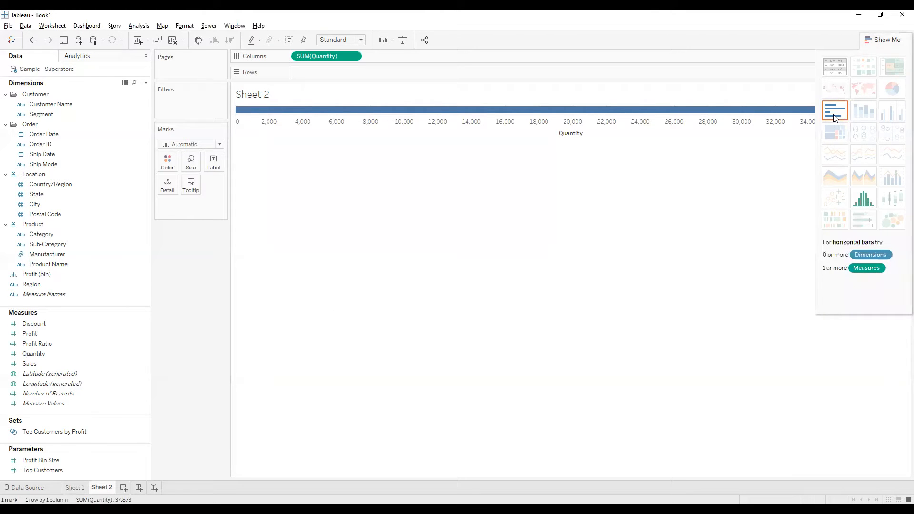
pyautogui.click(866, 202)
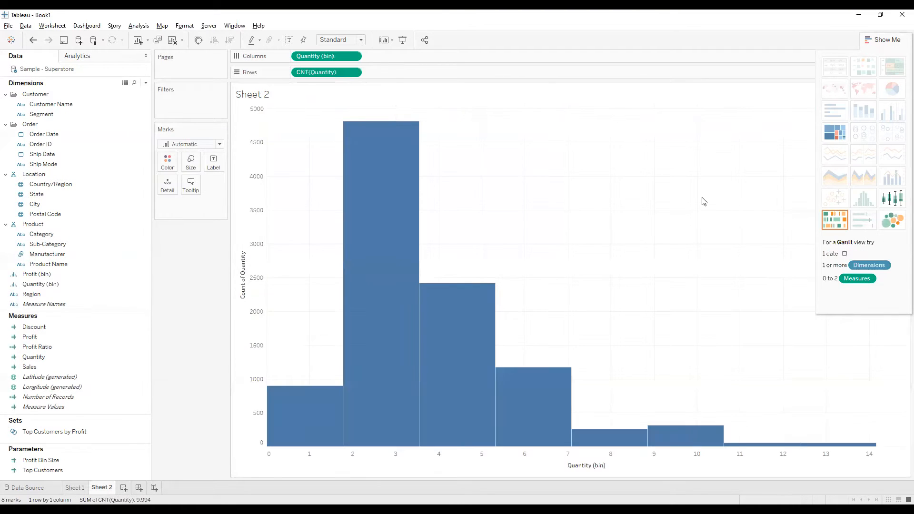
pyautogui.click(896, 42)
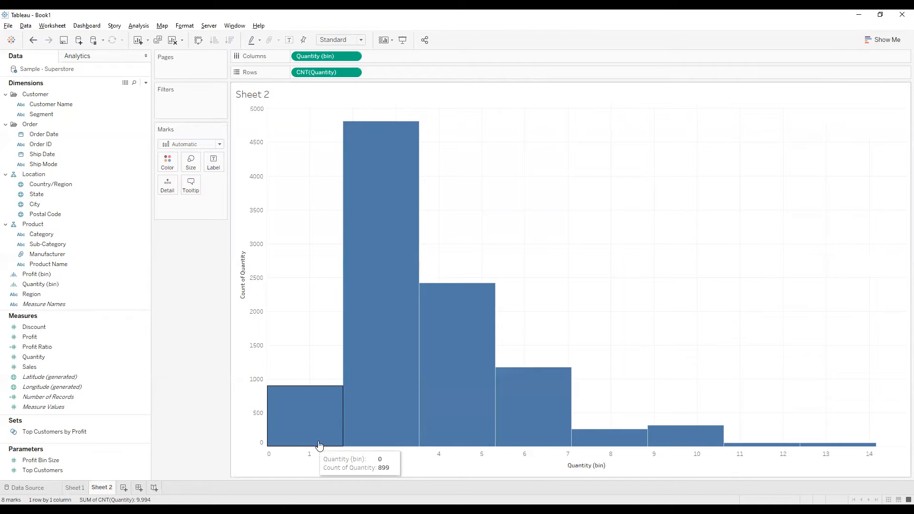
pyautogui.moveTo(282, 425)
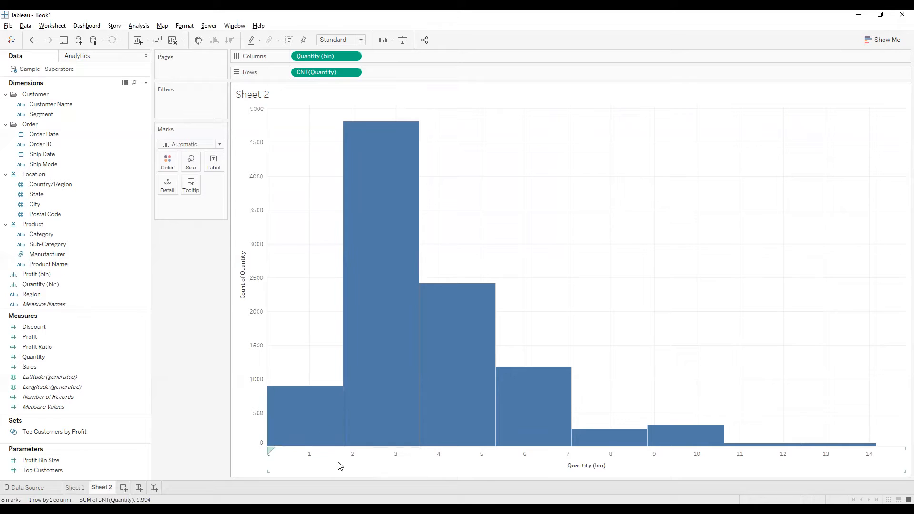
pyautogui.moveTo(384, 432)
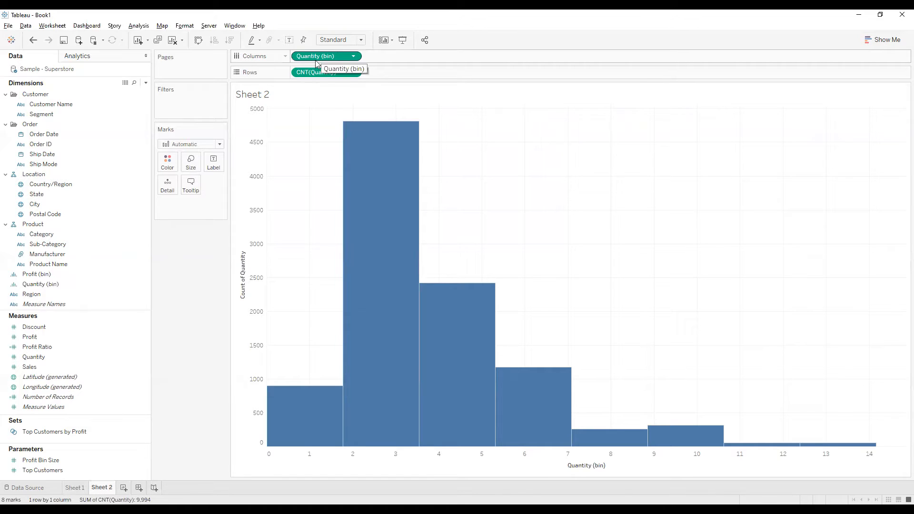
# Step: Undo the Quantity histogram and create it again with the histogram chart type
pyautogui.click(895, 42)
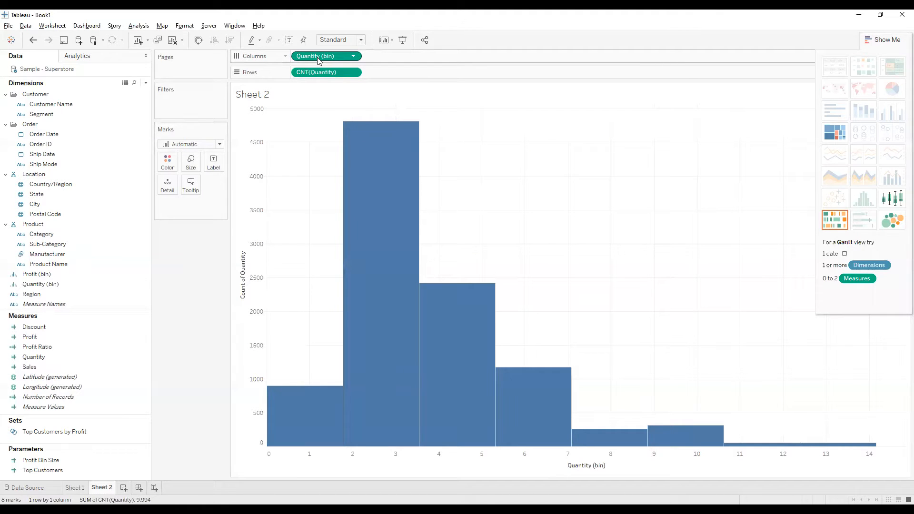
pyautogui.click(51, 286)
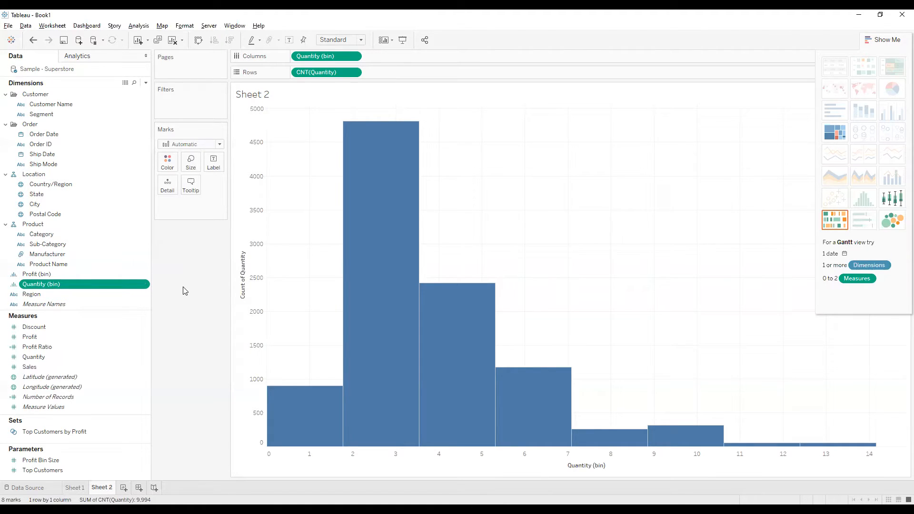
pyautogui.hotkey('ctrl', 'z')
pyautogui.click(56, 285)
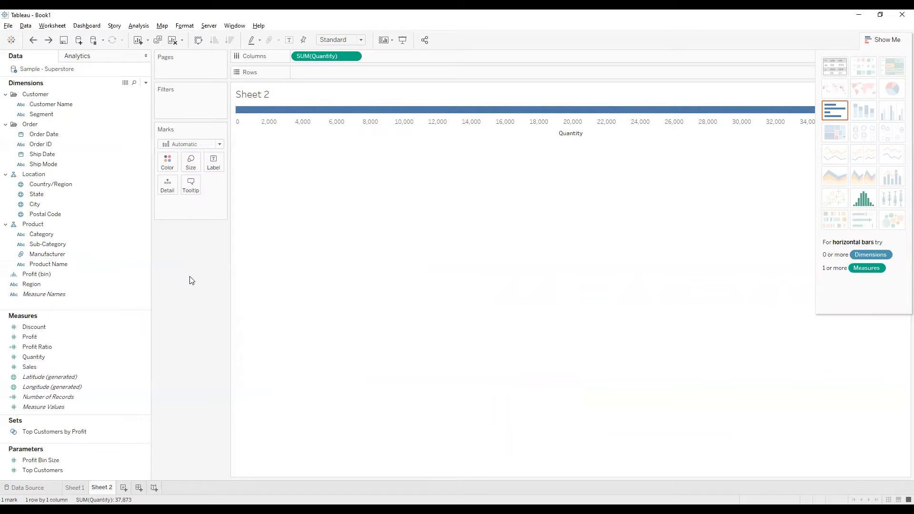
pyautogui.click(899, 181)
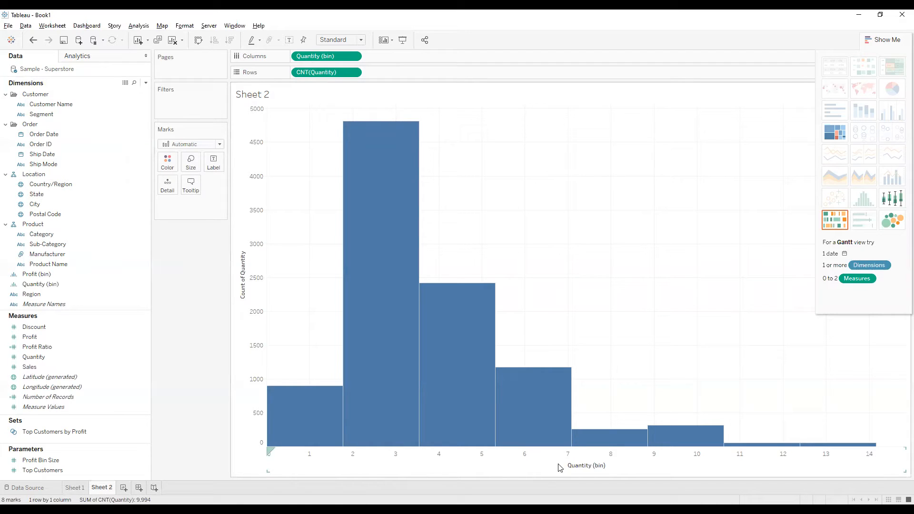
# Step: Examine the counts of individual bars in the Quantity histogram, from the lowest bins to the higher ones
pyautogui.moveTo(323, 427)
pyautogui.moveTo(381, 405)
pyautogui.moveTo(392, 343)
pyautogui.moveTo(681, 444)
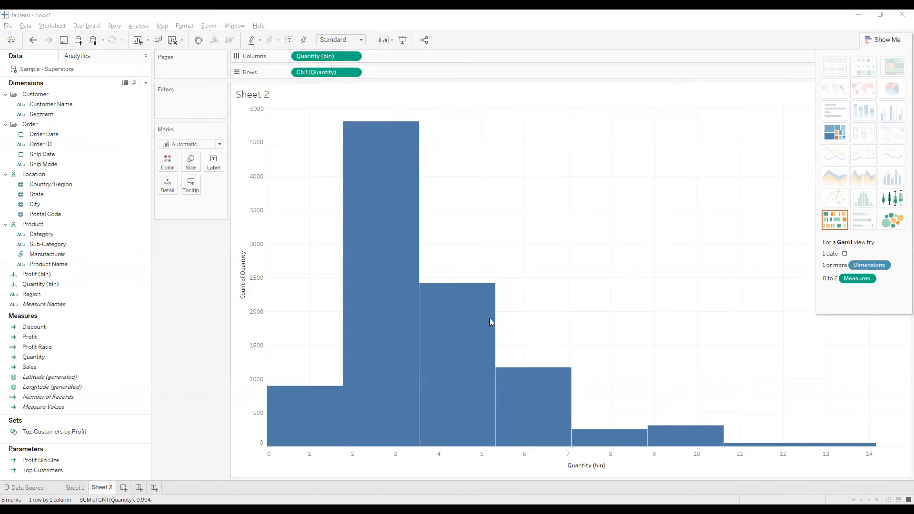
pyautogui.click(573, 349)
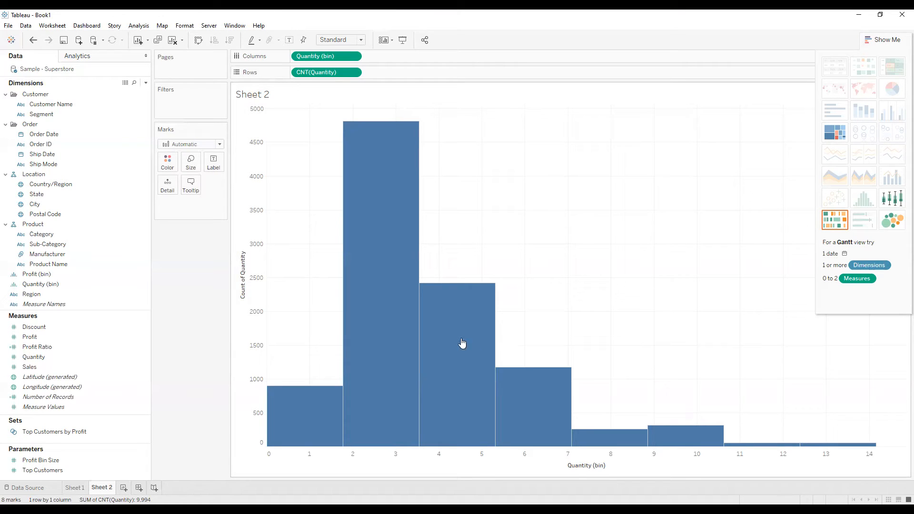
pyautogui.click(47, 285)
pyautogui.moveTo(48, 286); pyautogui.dragTo(182, 109)
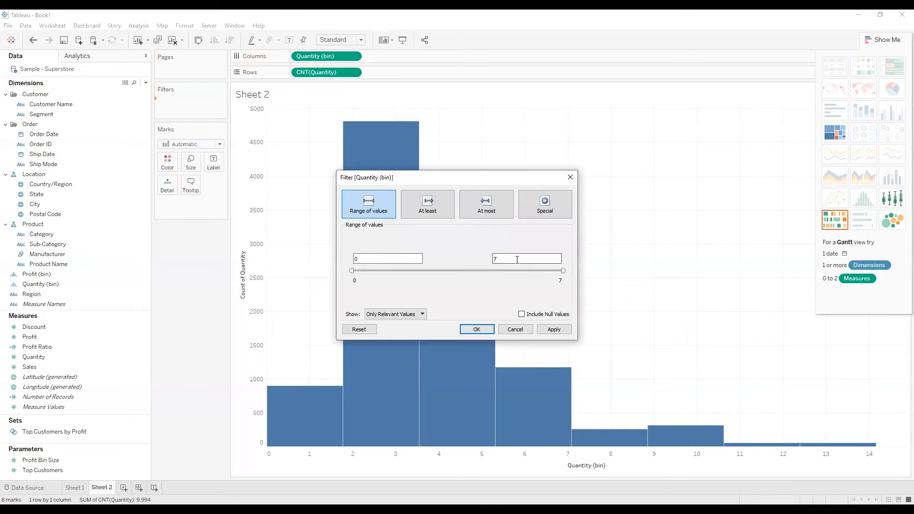
pyautogui.click(514, 330)
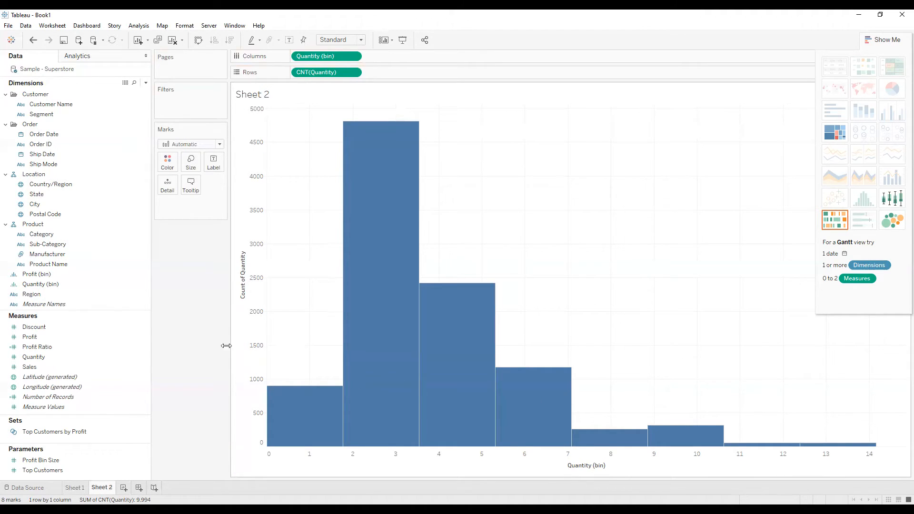
# Step: Edit the Quantity (bin) field to a bin size of 1 and check the first bars' counts
pyautogui.click(91, 284)
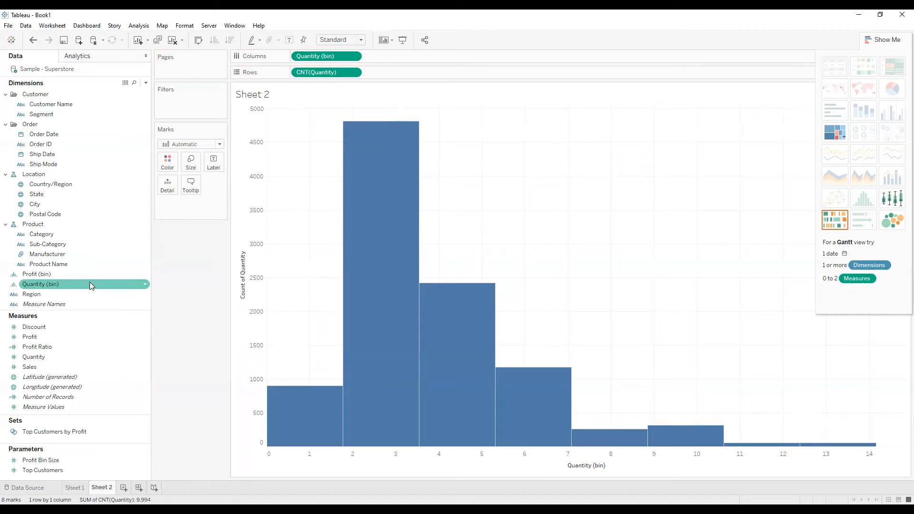
pyautogui.rightClick(80, 287)
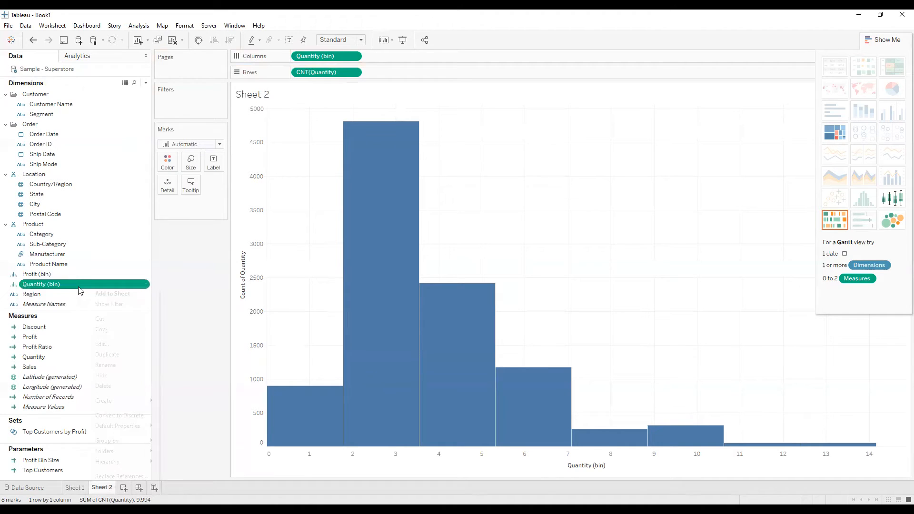
pyautogui.click(108, 343)
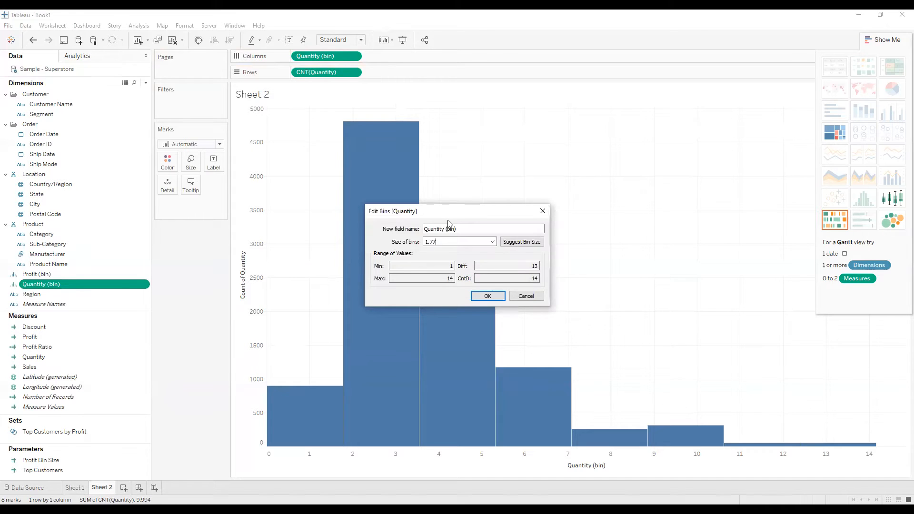
pyautogui.moveTo(451, 217); pyautogui.dragTo(640, 120)
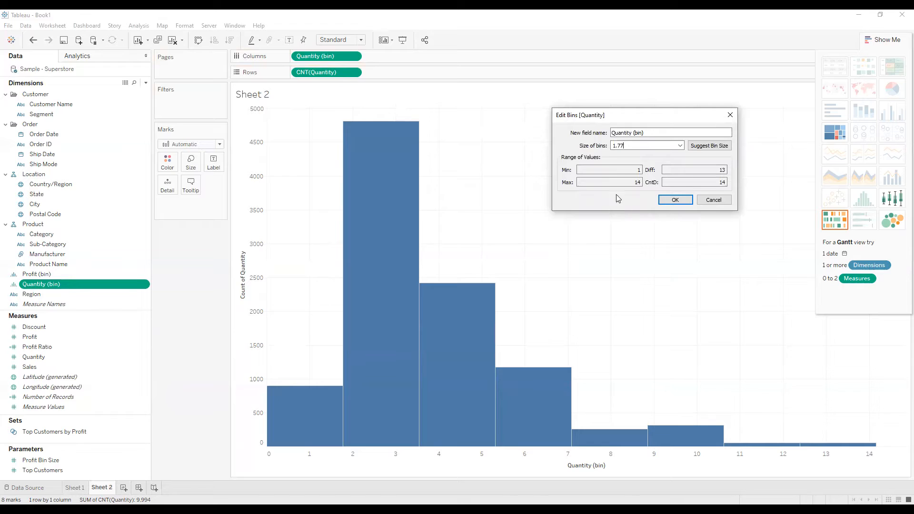
pyautogui.moveTo(635, 144); pyautogui.dragTo(615, 145)
pyautogui.click(632, 147)
pyautogui.write('1')
pyautogui.doubleClick(617, 146)
pyautogui.click(673, 202)
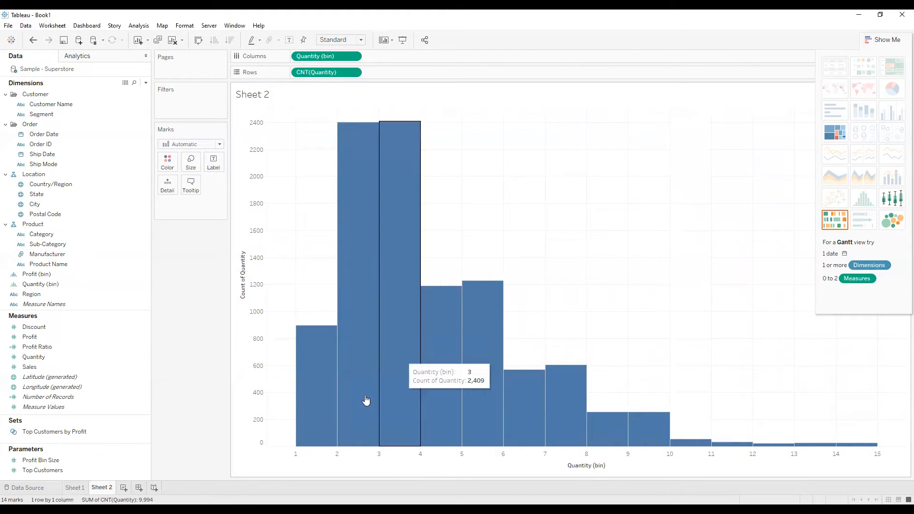
pyautogui.moveTo(306, 444)
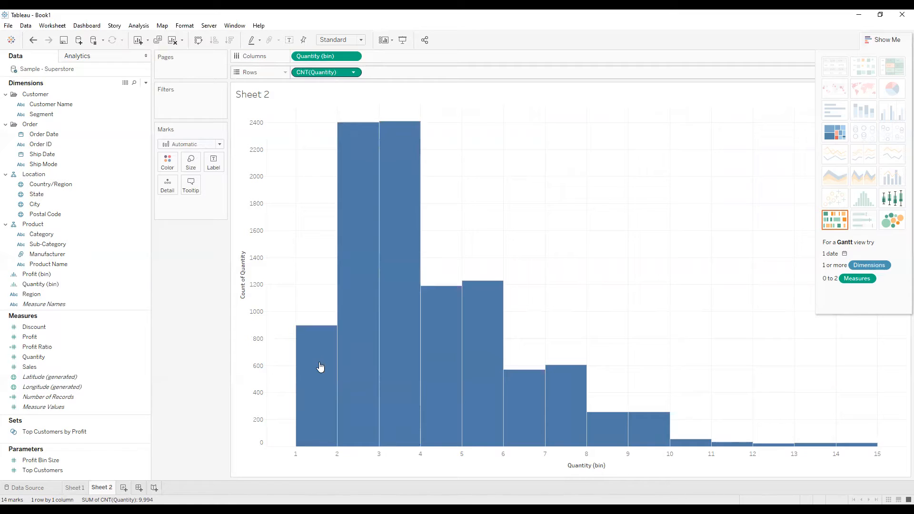
pyautogui.moveTo(320, 368)
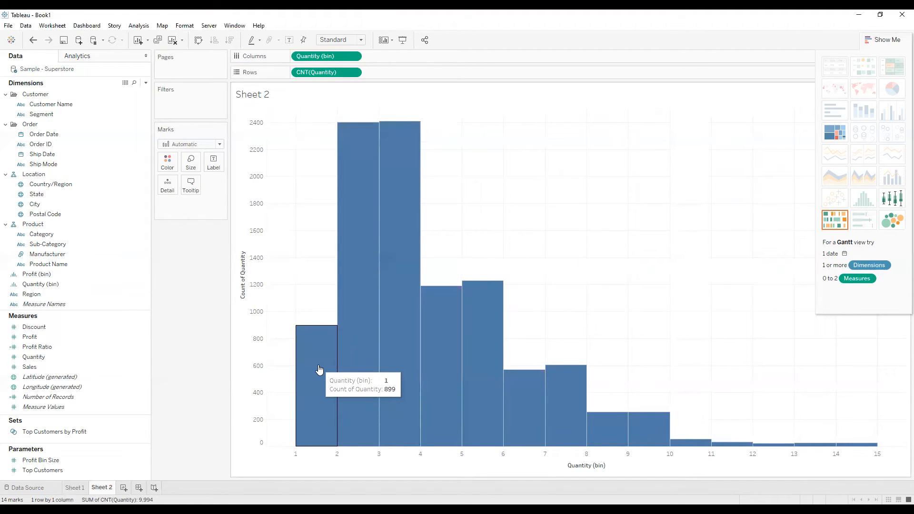
pyautogui.moveTo(346, 372)
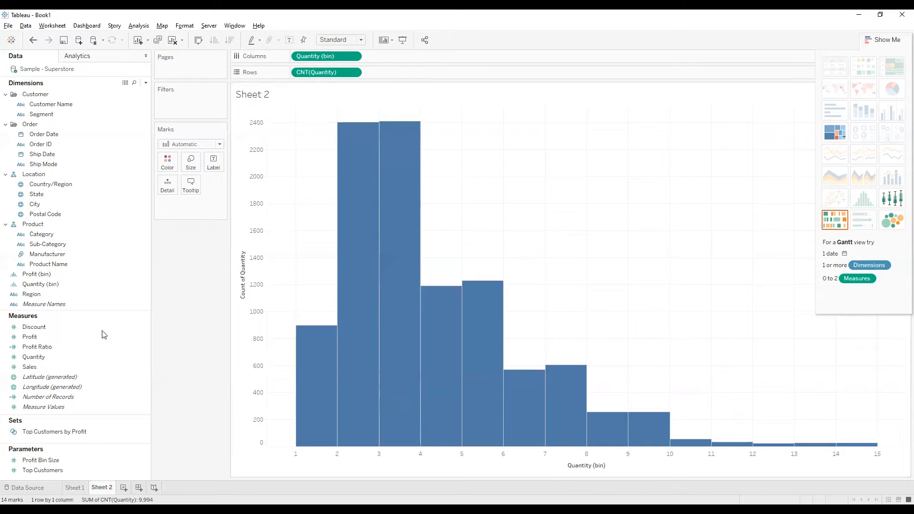
# Step: Add Customer Name to Rows as a Count (Distinct) measure and show the mark labels on both histograms
pyautogui.moveTo(47, 104)
pyautogui.mouseDown()
pyautogui.moveTo(464, 103)
pyautogui.moveTo(511, 73)
pyautogui.mouseUp()
pyautogui.click(354, 72)
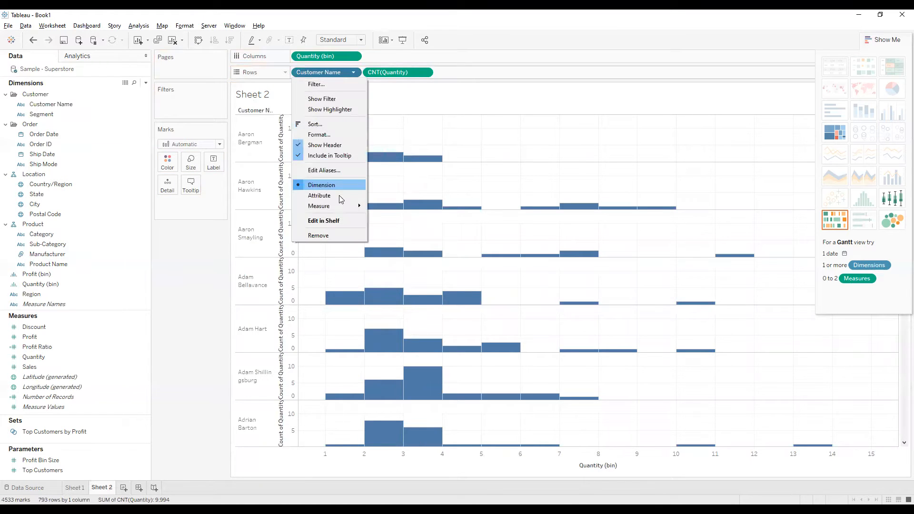
pyautogui.moveTo(339, 205)
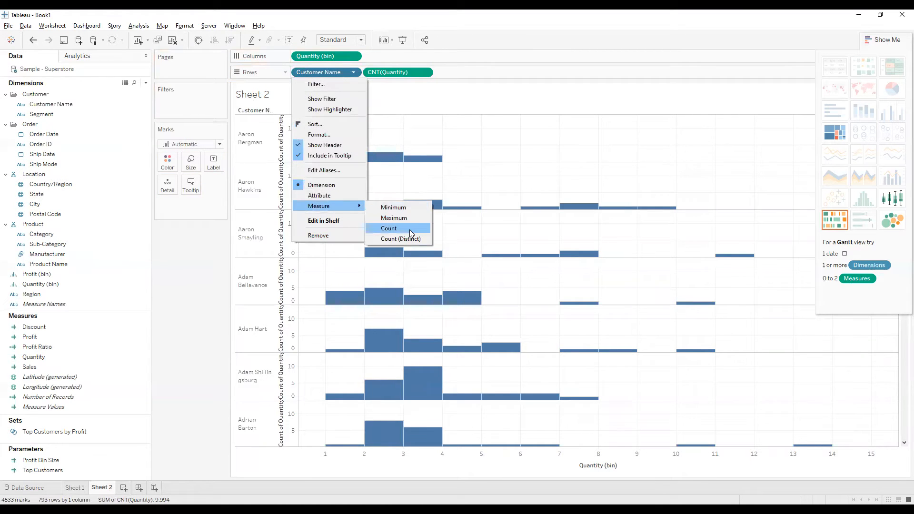
pyautogui.click(405, 239)
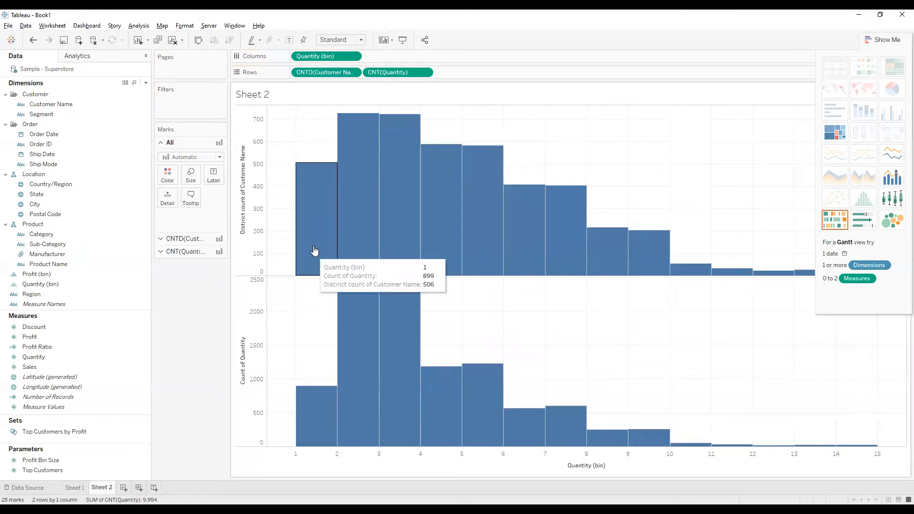
pyautogui.click(289, 41)
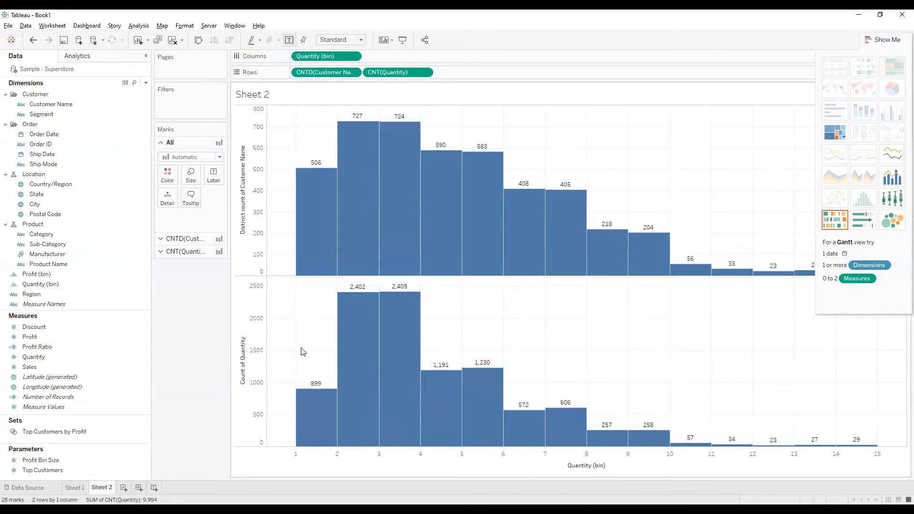
# Step: Change the aggregation of Customer Name on Rows to Count
pyautogui.click(354, 73)
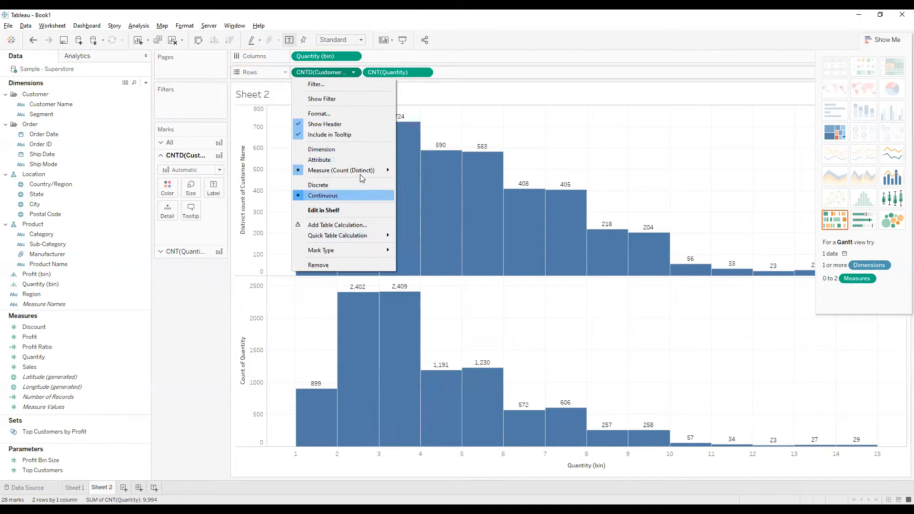
pyautogui.moveTo(366, 170)
pyautogui.moveTo(354, 239)
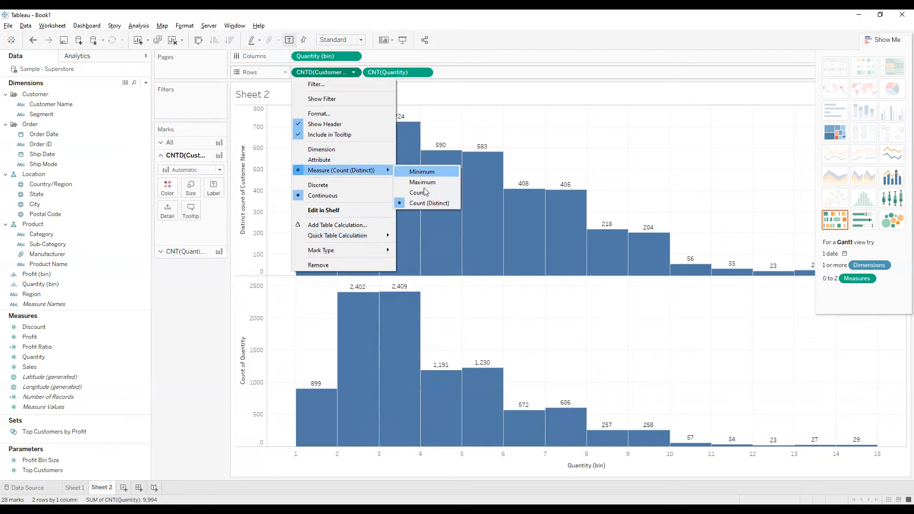
pyautogui.click(426, 192)
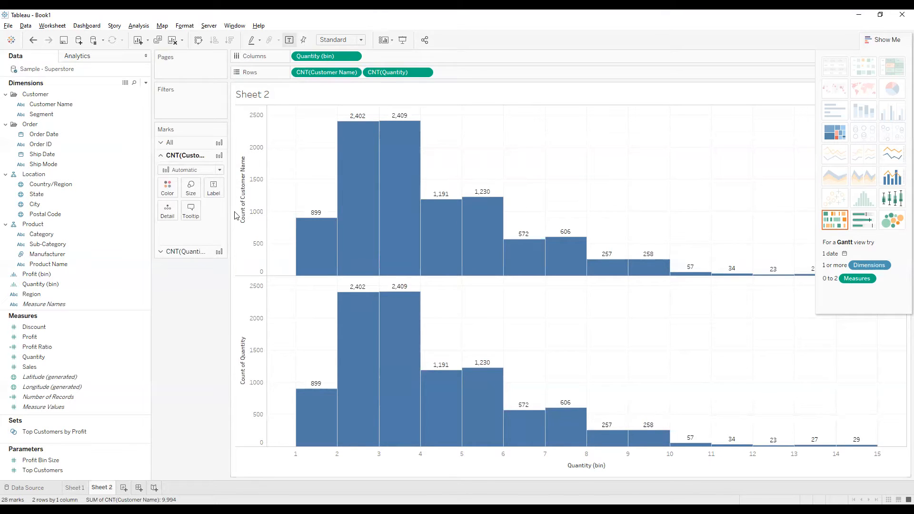
# Step: Hide the Show Me chart options and set the aggregation of Customer Name on Rows to Count (Distinct)
pyautogui.click(889, 40)
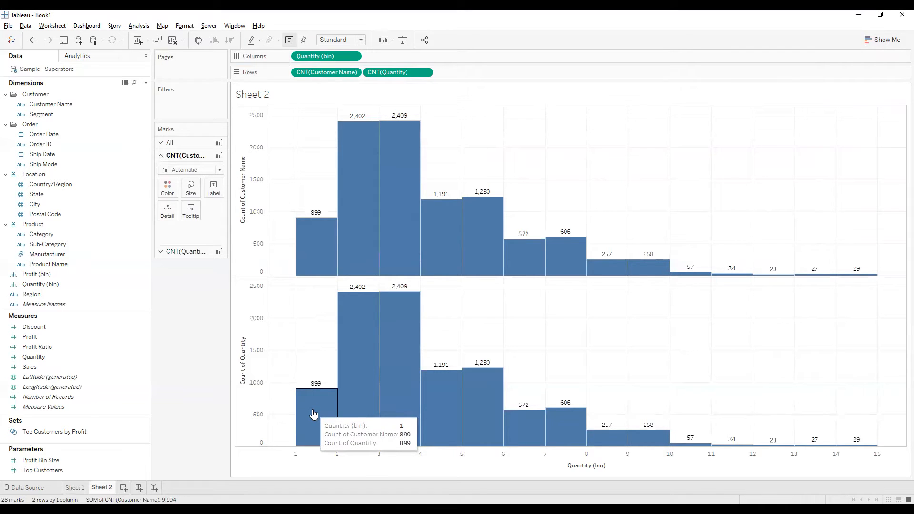
pyautogui.click(353, 72)
pyautogui.moveTo(350, 170)
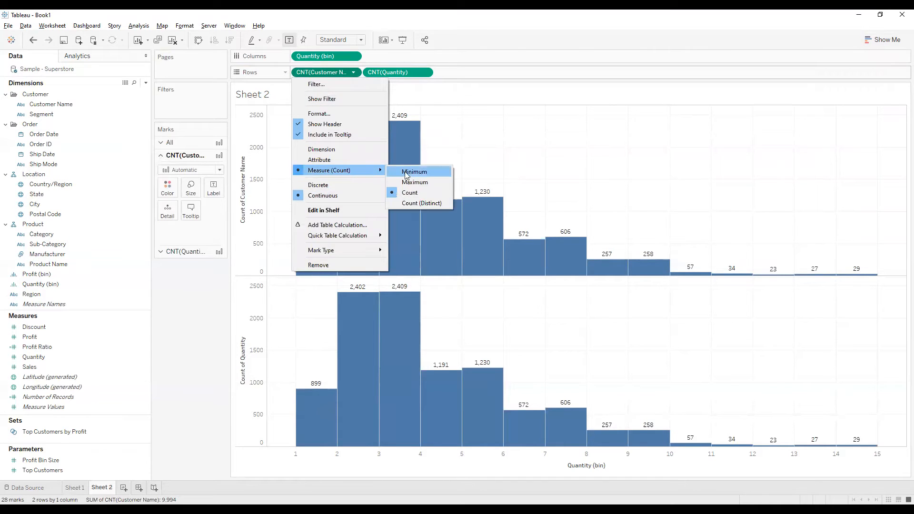
pyautogui.click(411, 204)
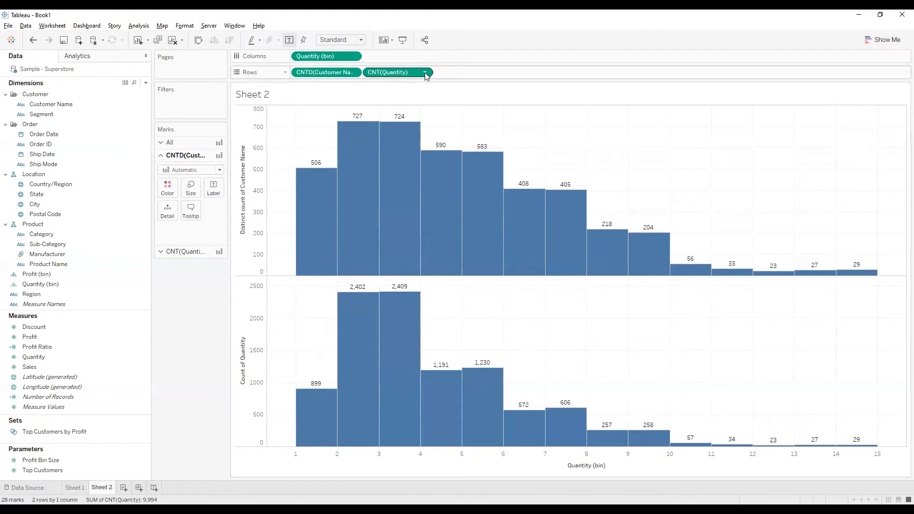
# Step: Check individual bars of the customer and quantity histograms and widen the Marks card
pyautogui.moveTo(316, 408)
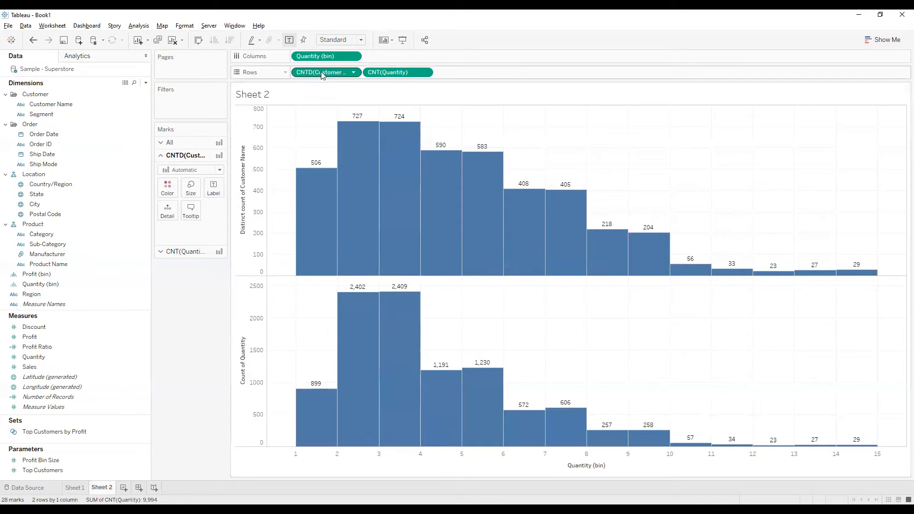
pyautogui.moveTo(405, 228)
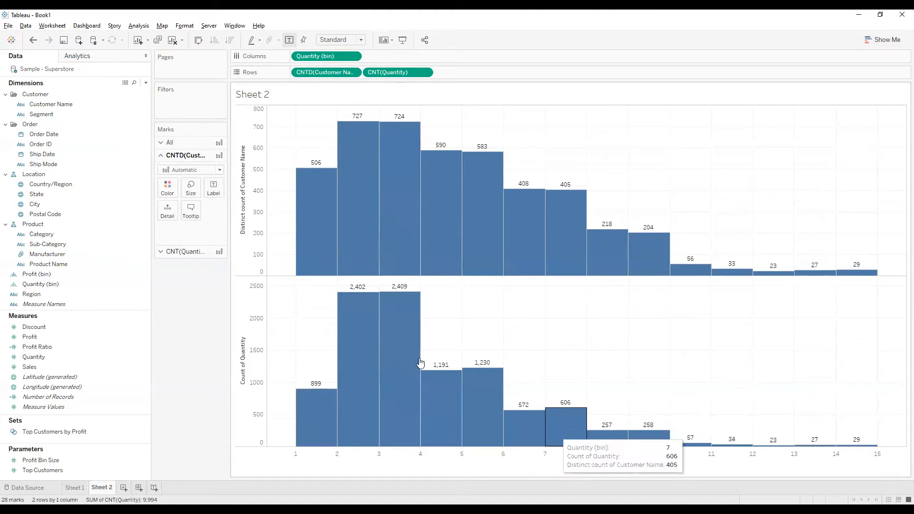
pyautogui.moveTo(231, 215); pyautogui.dragTo(282, 214)
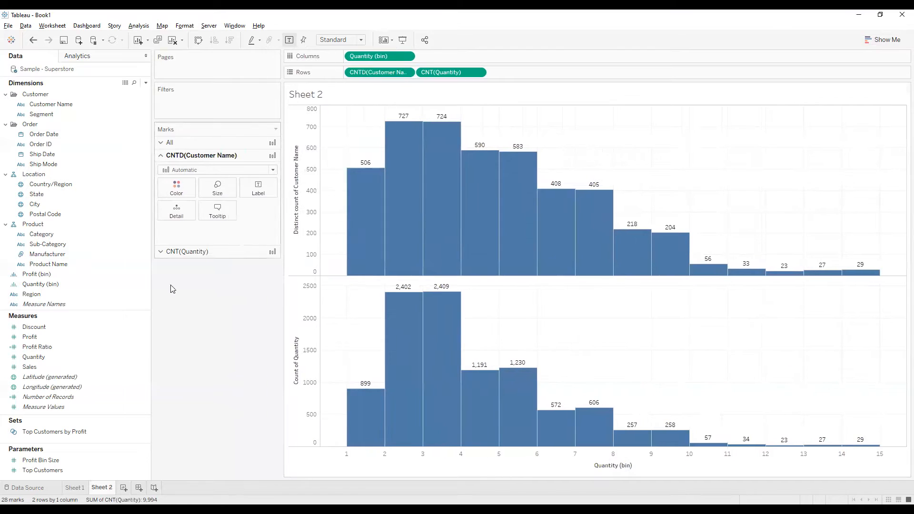
# Step: Color the distinct customer count histogram and the quantity count histogram by Segment
pyautogui.moveTo(42, 114); pyautogui.dragTo(177, 186)
pyautogui.click(204, 253)
pyautogui.moveTo(40, 114); pyautogui.dragTo(175, 206)
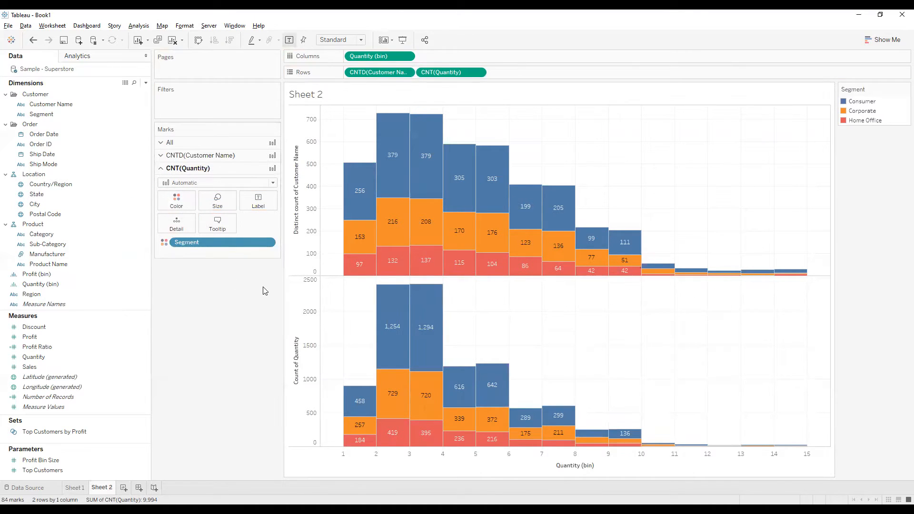
pyautogui.moveTo(356, 439)
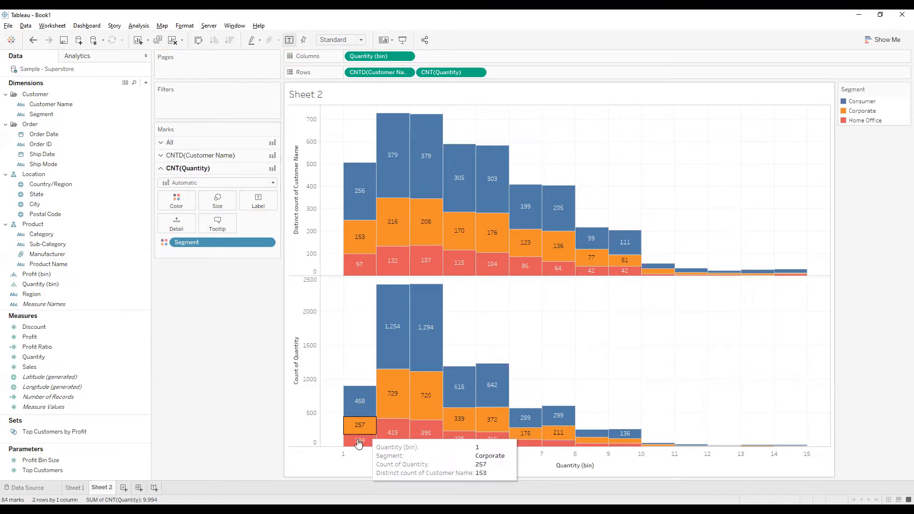
pyautogui.moveTo(360, 271)
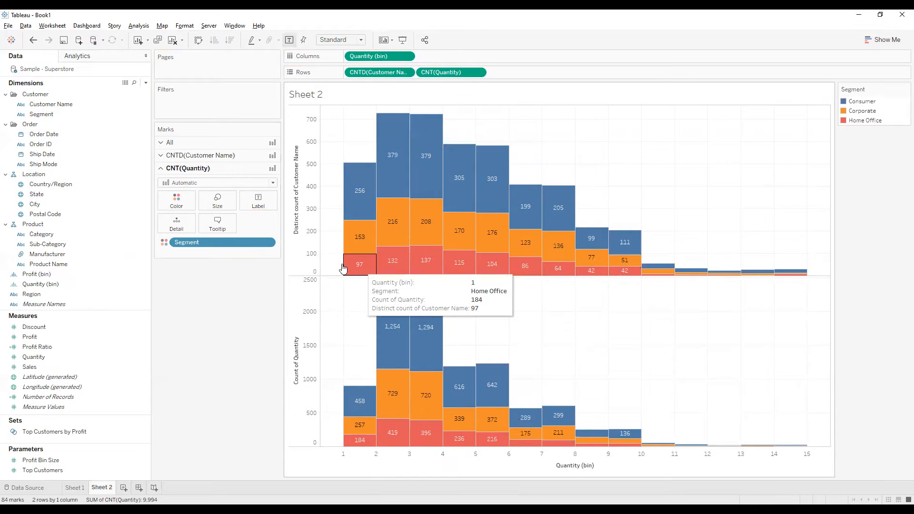
# Step: Add a new worksheet, widen the Data pane and enlarge its Measures area
pyautogui.click(124, 487)
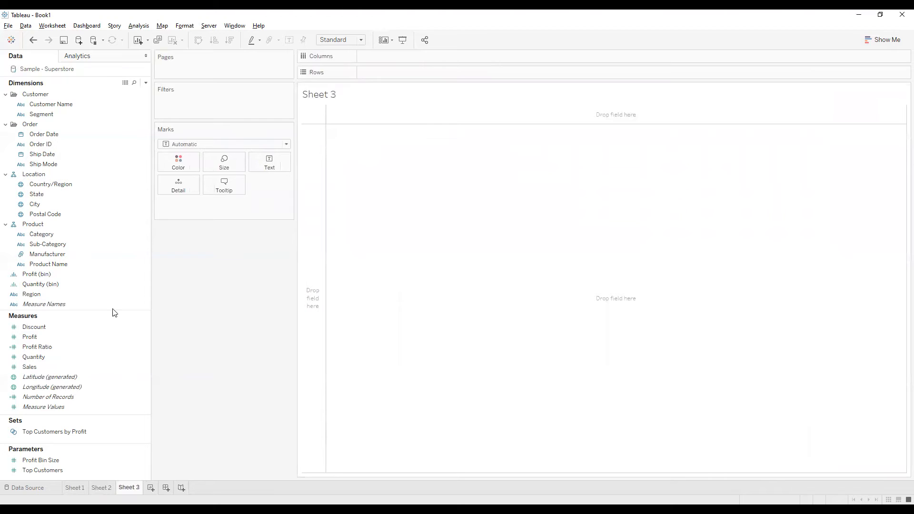
pyautogui.click(79, 284)
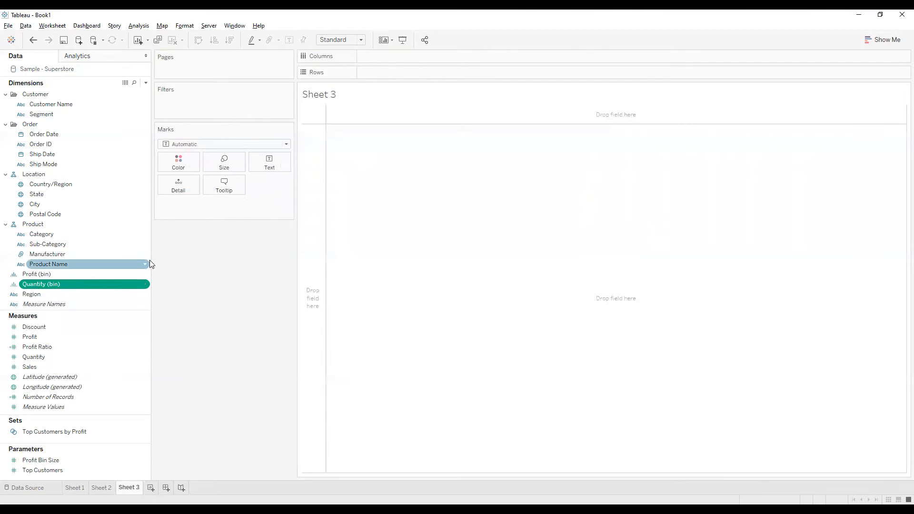
pyautogui.moveTo(151, 248); pyautogui.dragTo(227, 247)
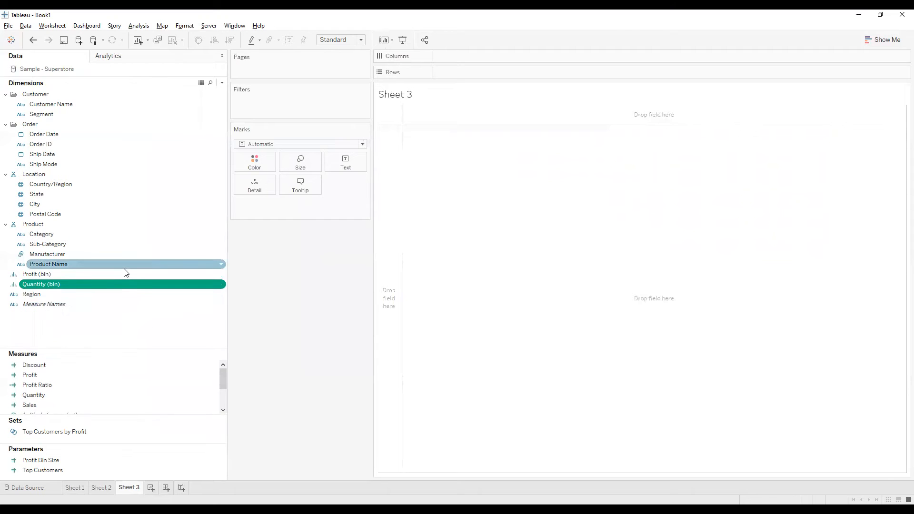
pyautogui.moveTo(70, 350); pyautogui.dragTo(87, 259)
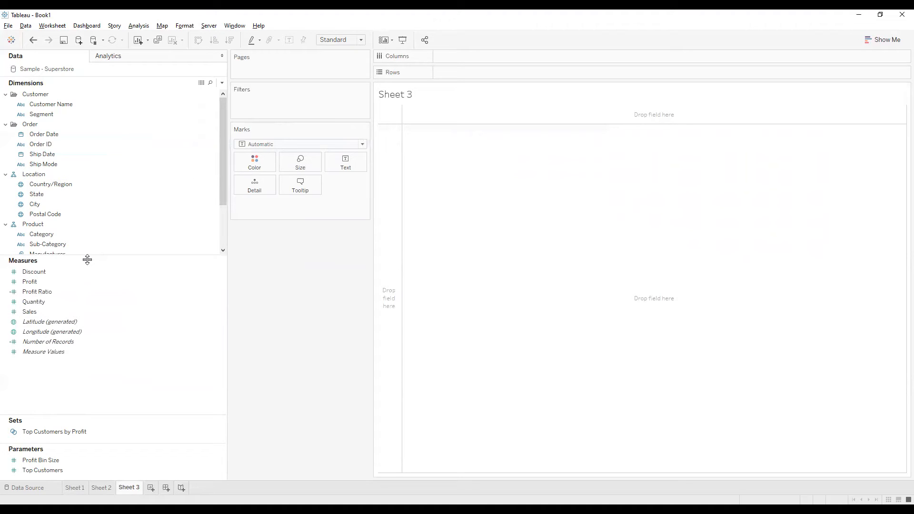
# Step: Create bins from the Quantity measure with a bin size of 5 and name the field Quantity Bin 5
pyautogui.click(72, 301)
pyautogui.rightClick(73, 302)
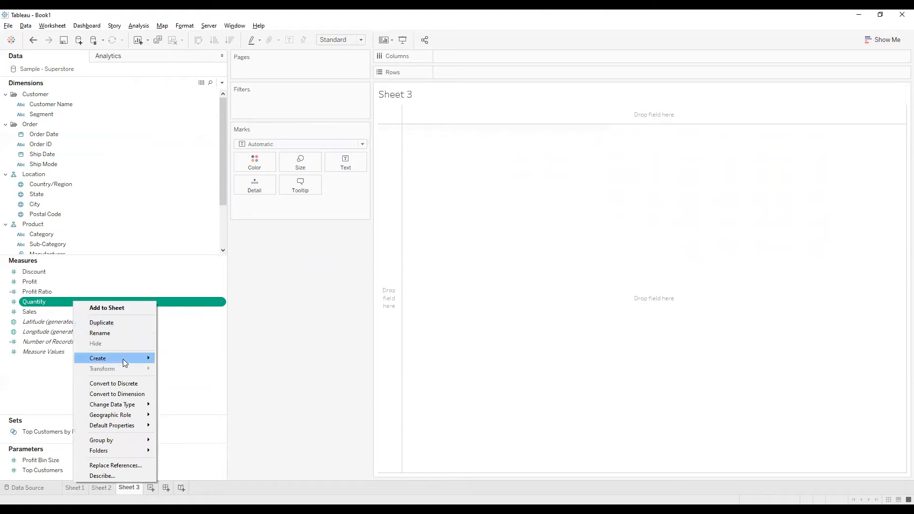
pyautogui.moveTo(125, 360)
pyautogui.click(197, 380)
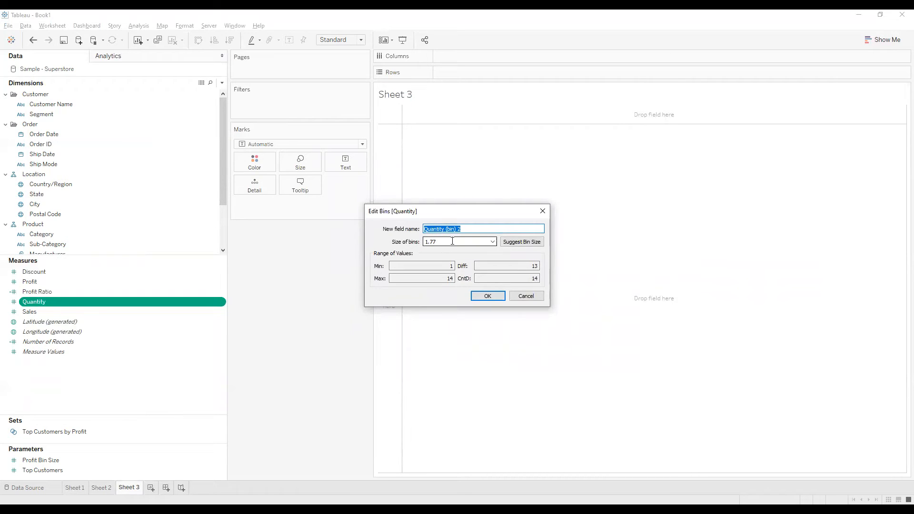
pyautogui.click(444, 241)
pyautogui.moveTo(444, 240); pyautogui.dragTo(424, 242)
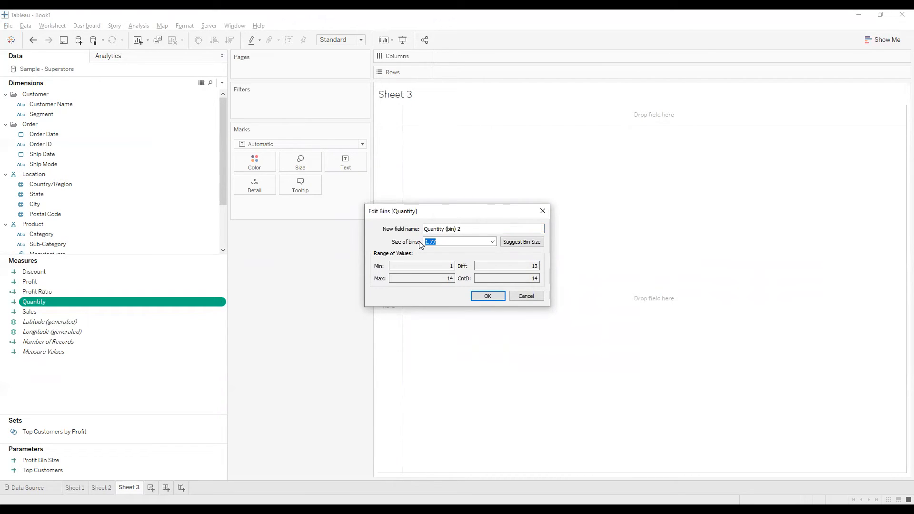
pyautogui.write('5')
pyautogui.click(447, 230)
pyautogui.moveTo(447, 229); pyautogui.dragTo(486, 227)
pyautogui.write('Bin 5')
pyautogui.press('Return')
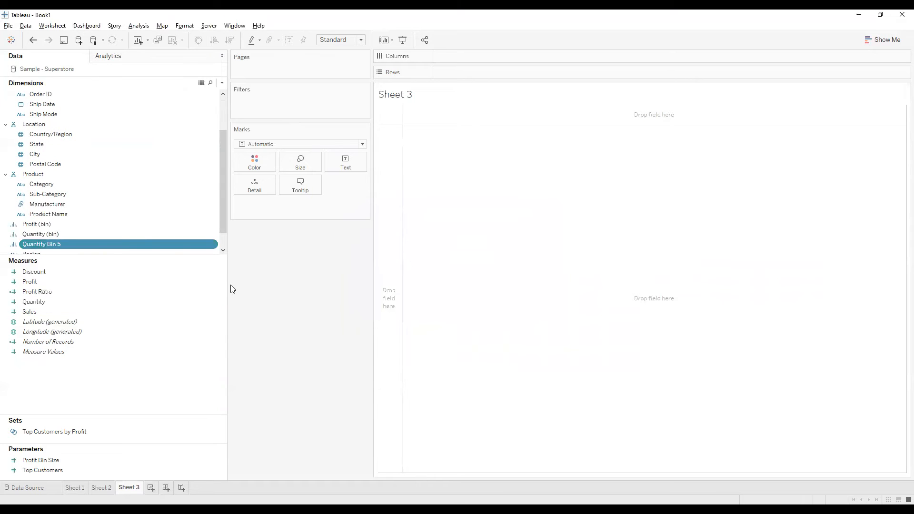
# Step: Place Quantity Bin 5 on Columns and Customer Name on Rows as a Count (Distinct) measure
pyautogui.moveTo(40, 242); pyautogui.dragTo(454, 56)
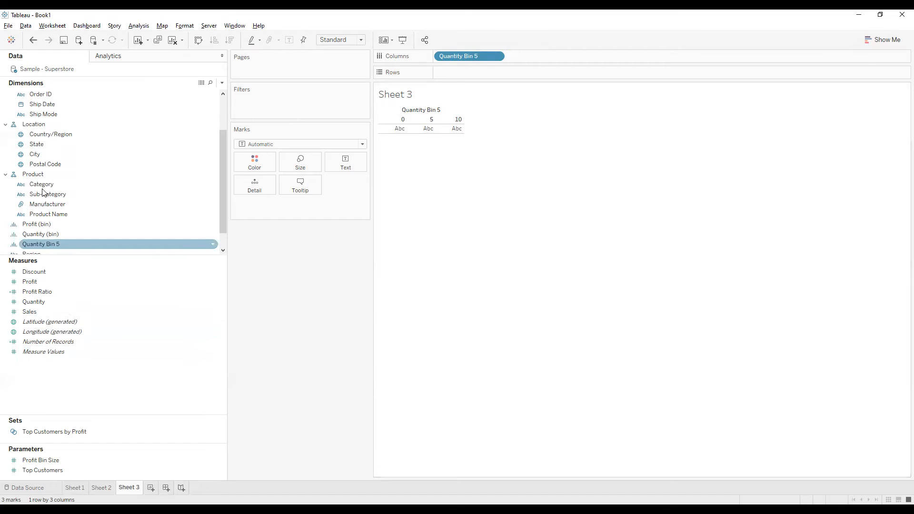
pyautogui.scroll(2, 56, 157)
pyautogui.moveTo(54, 105); pyautogui.dragTo(473, 77)
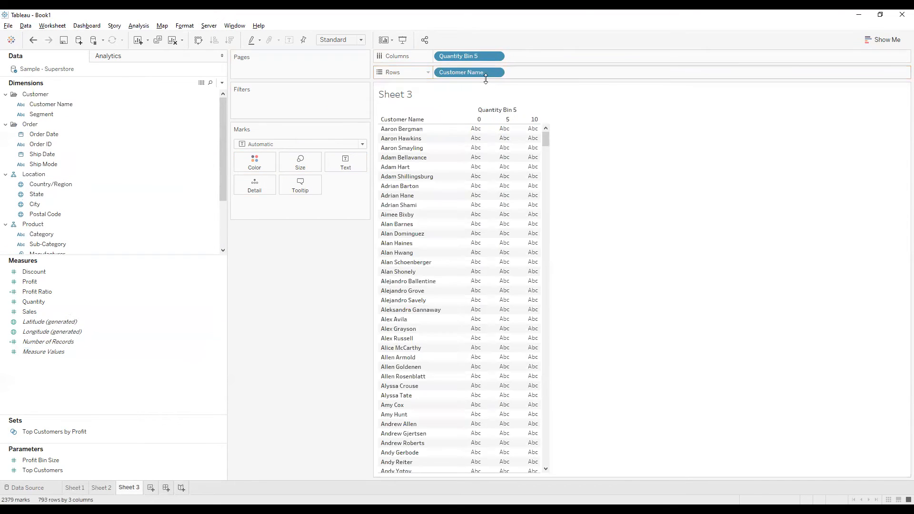
pyautogui.click(497, 72)
pyautogui.moveTo(473, 206)
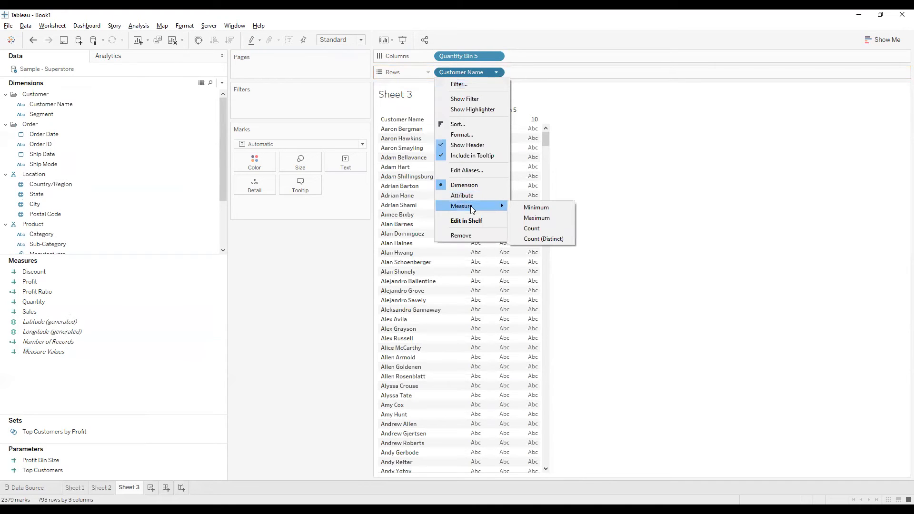
pyautogui.click(540, 241)
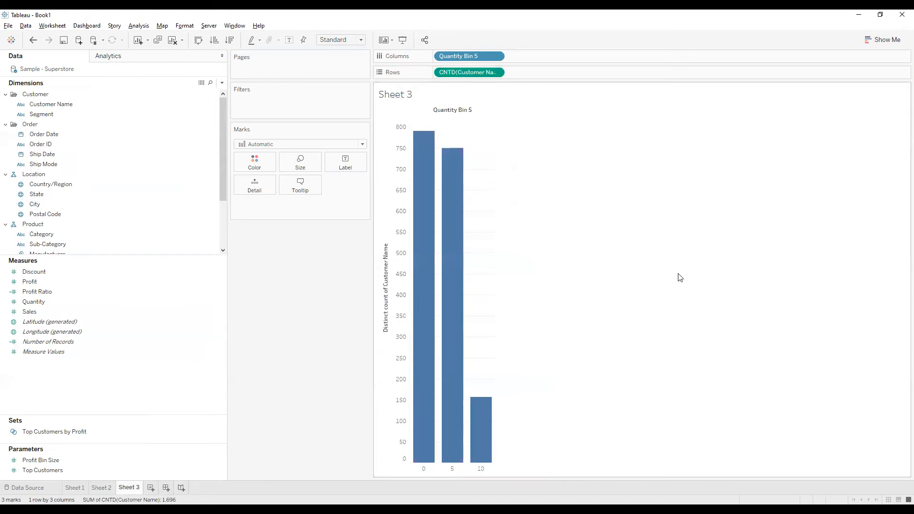
pyautogui.moveTo(435, 447)
# Step: Add a new worksheet and chart Sales on Rows against Category on Columns
pyautogui.click(151, 488)
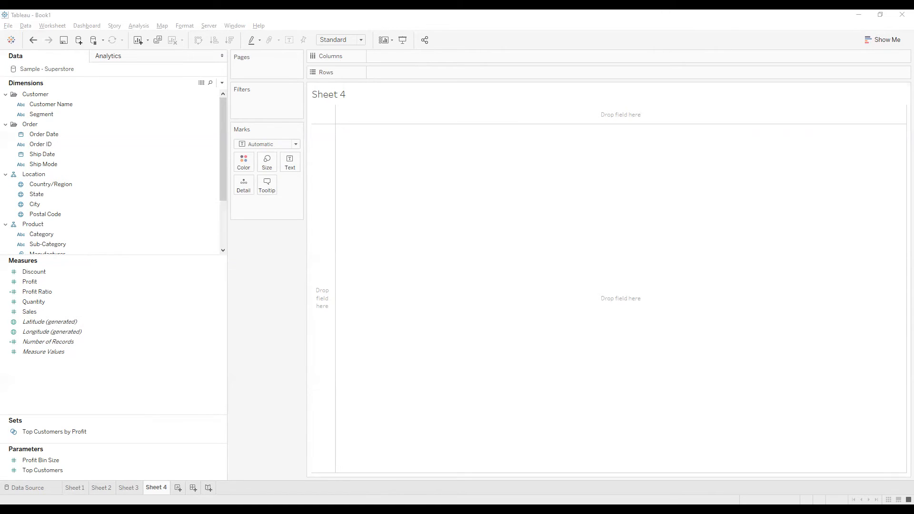
pyautogui.click(124, 185)
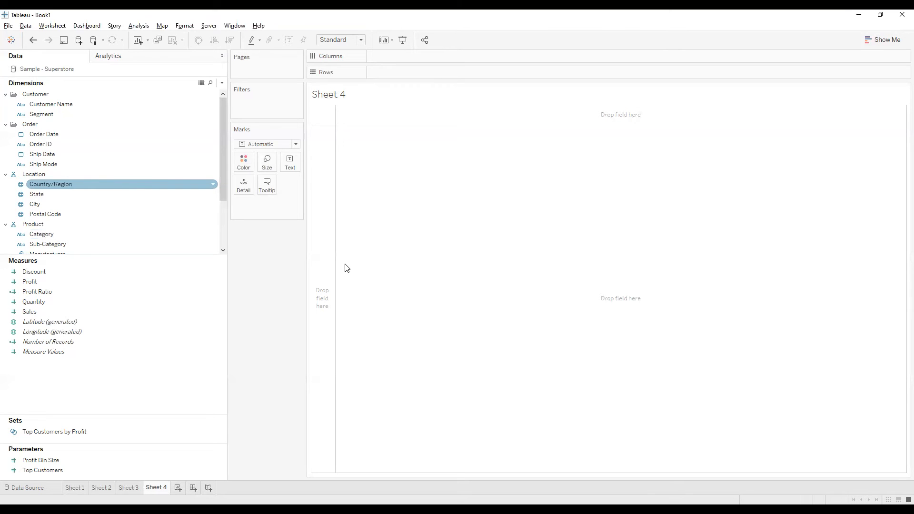
pyautogui.hotkey('alt', 'Tab')
pyautogui.moveTo(81, 178); pyautogui.dragTo(147, 238)
pyautogui.scroll(-2, 137, 213)
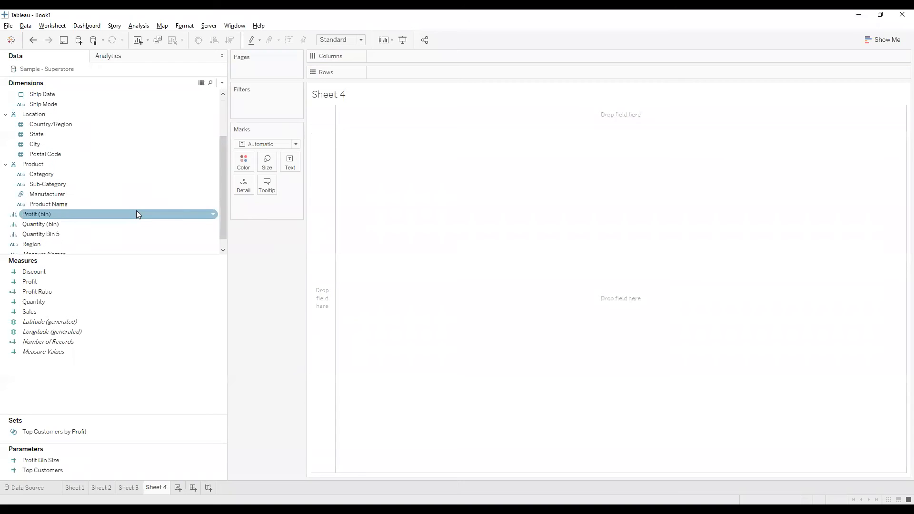
pyautogui.moveTo(70, 179); pyautogui.dragTo(371, 110)
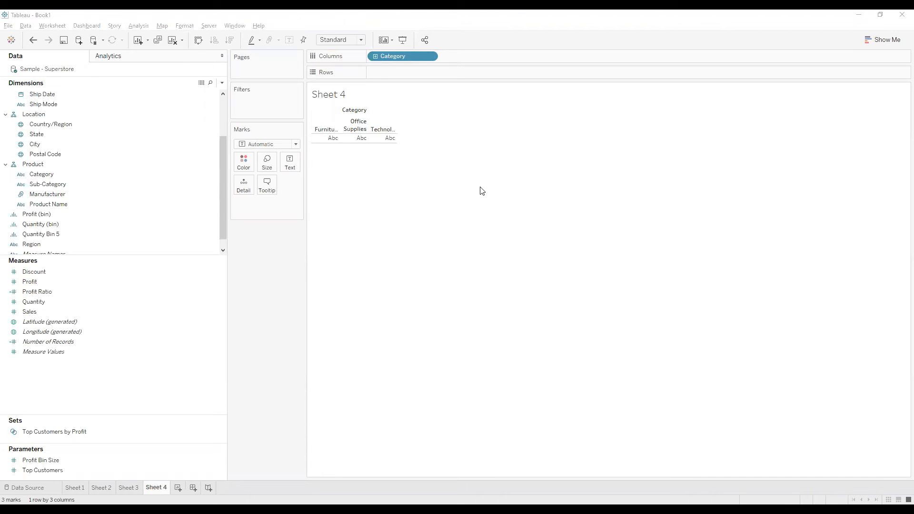
pyautogui.moveTo(29, 312); pyautogui.dragTo(343, 103)
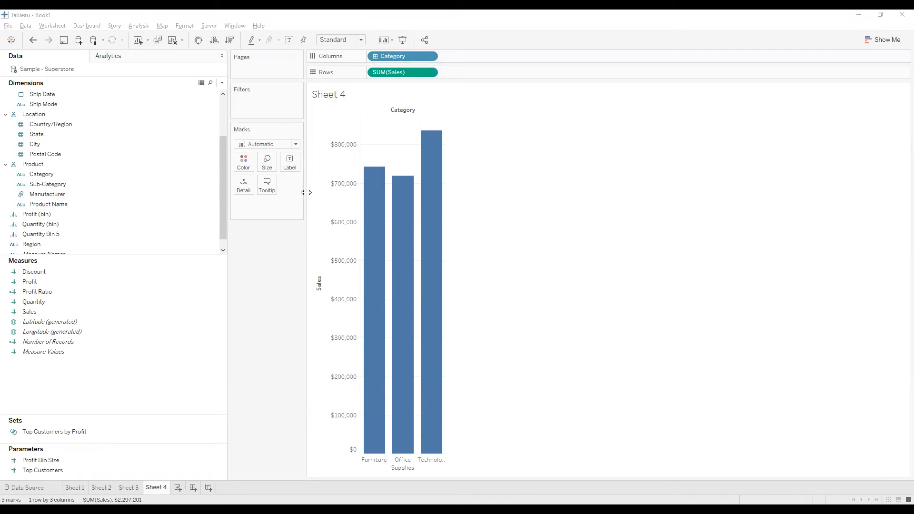
# Step: Convert the sales by category bar chart to packed bubbles and hide the Show Me chart options
pyautogui.click(886, 42)
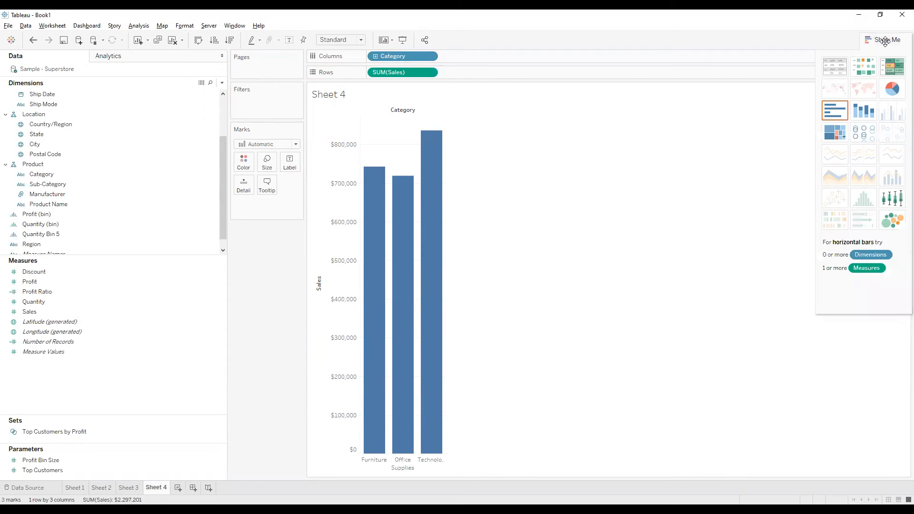
pyautogui.click(897, 228)
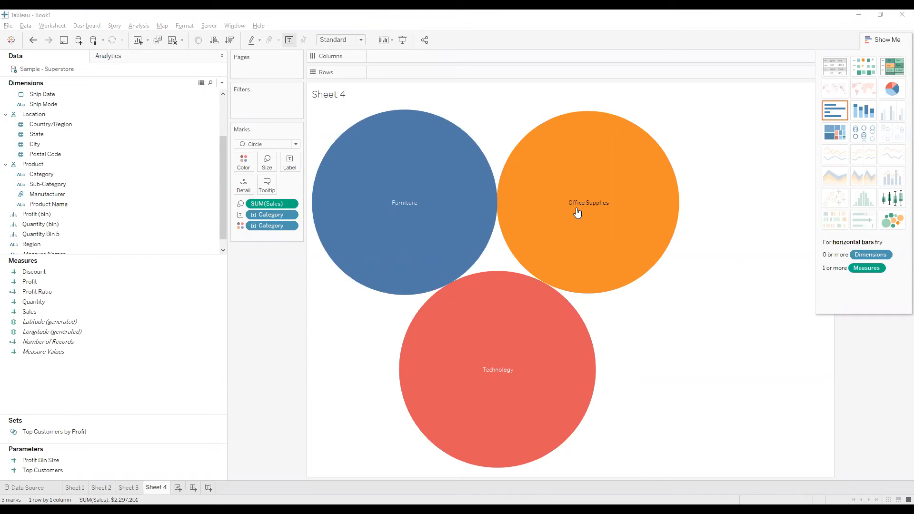
pyautogui.click(879, 39)
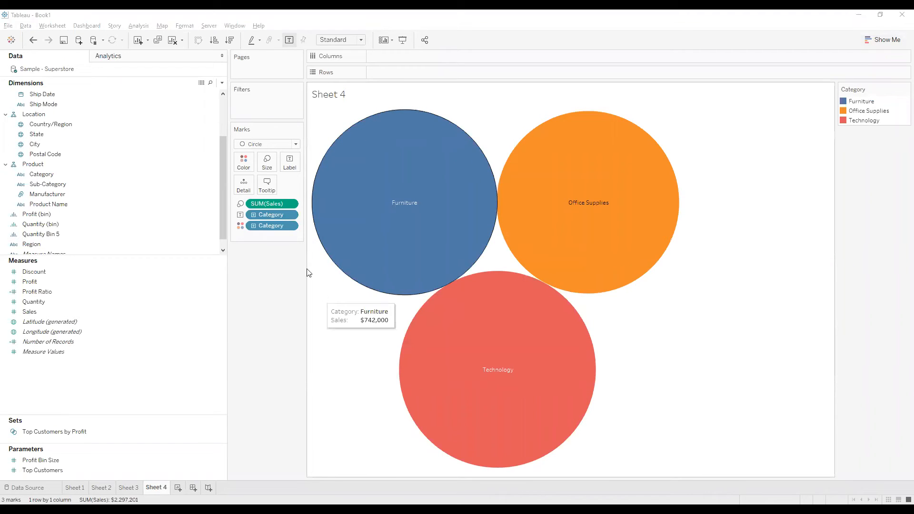
# Step: Widen the Marks card, enlarge the Dimensions area and add Sub-Category as Detail on the bubbles
pyautogui.moveTo(329, 268); pyautogui.dragTo(366, 268)
pyautogui.moveTo(52, 257); pyautogui.dragTo(60, 345)
pyautogui.moveTo(109, 243); pyautogui.dragTo(252, 185)
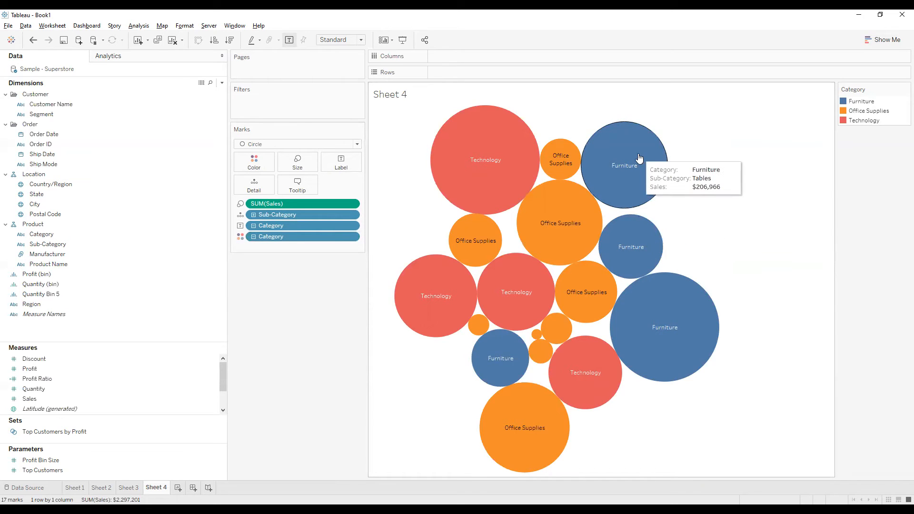
# Step: Add Sub-Category to the bubble labels and remove Category from the label text
pyautogui.moveTo(279, 214); pyautogui.dragTo(345, 168)
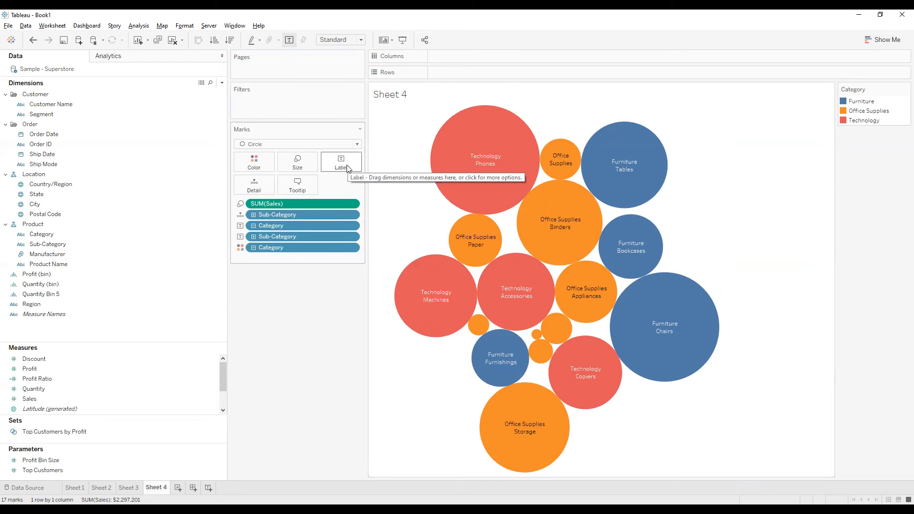
pyautogui.click(332, 160)
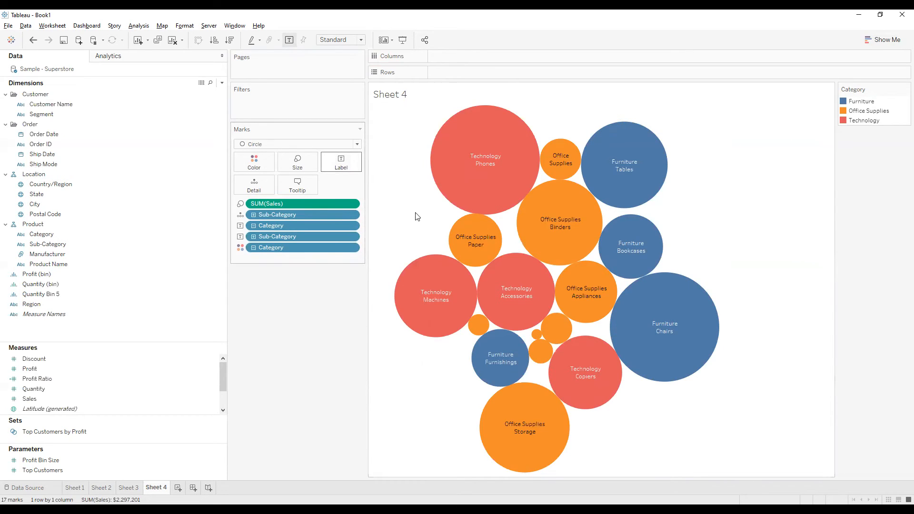
pyautogui.click(416, 213)
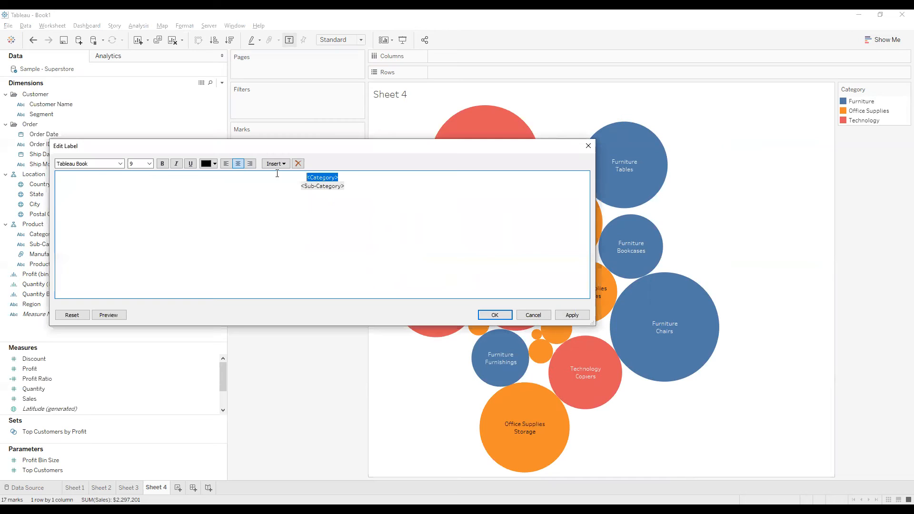
pyautogui.press('Delete')
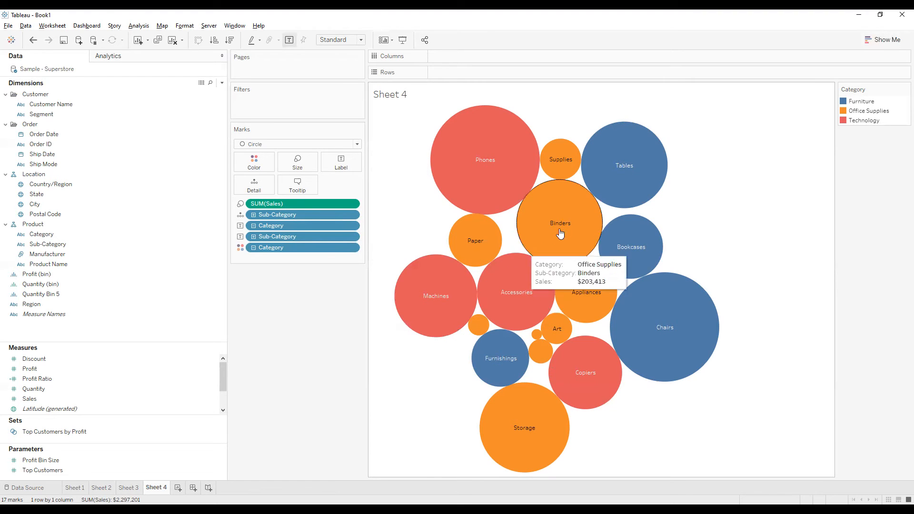
pyautogui.click(341, 166)
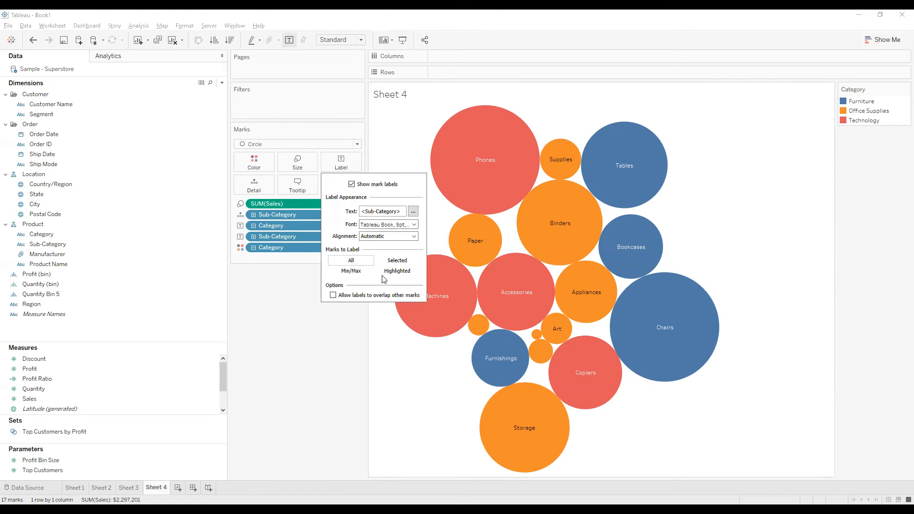
pyautogui.click(344, 165)
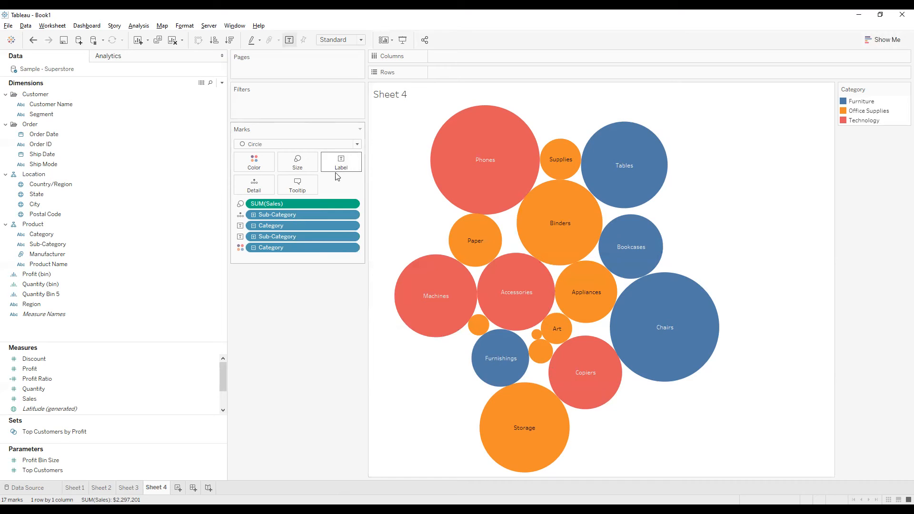
pyautogui.click(348, 167)
pyautogui.click(414, 212)
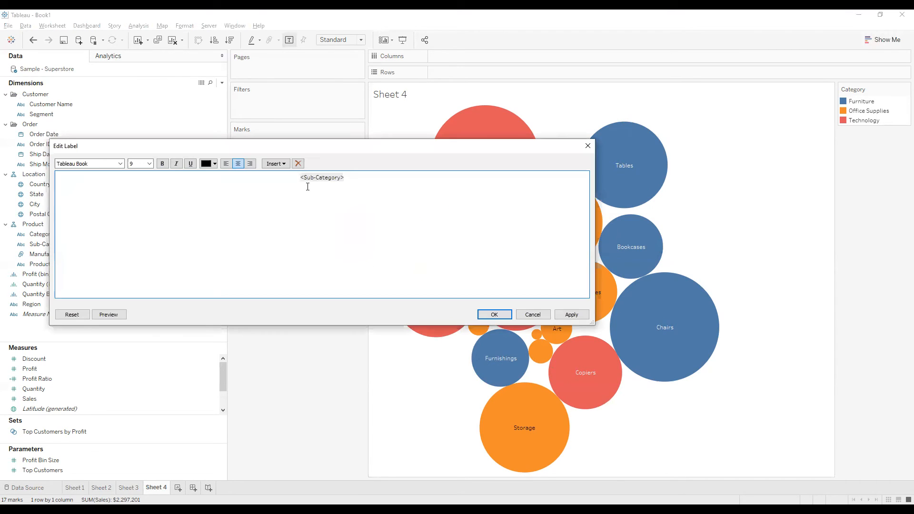
pyautogui.press('Return')
pyautogui.press('Delete')
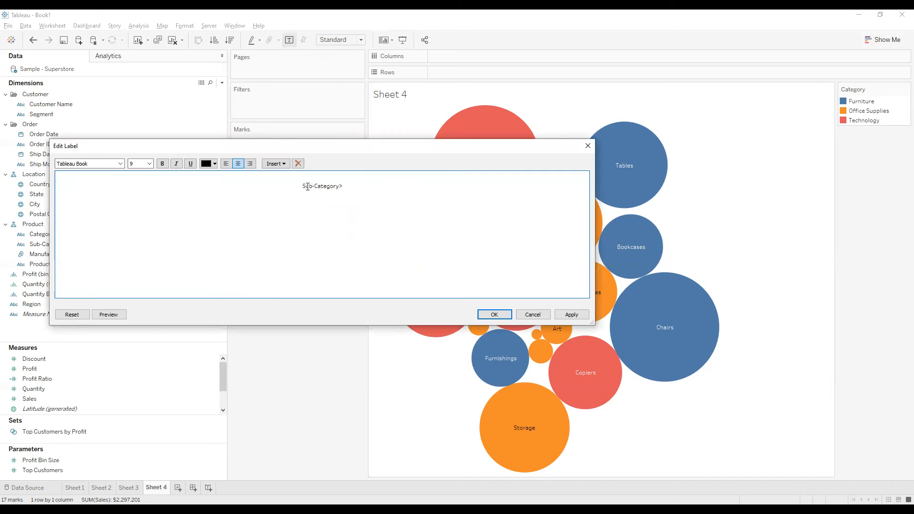
pyautogui.hotkey('ctrl', 'z')
pyautogui.click(281, 165)
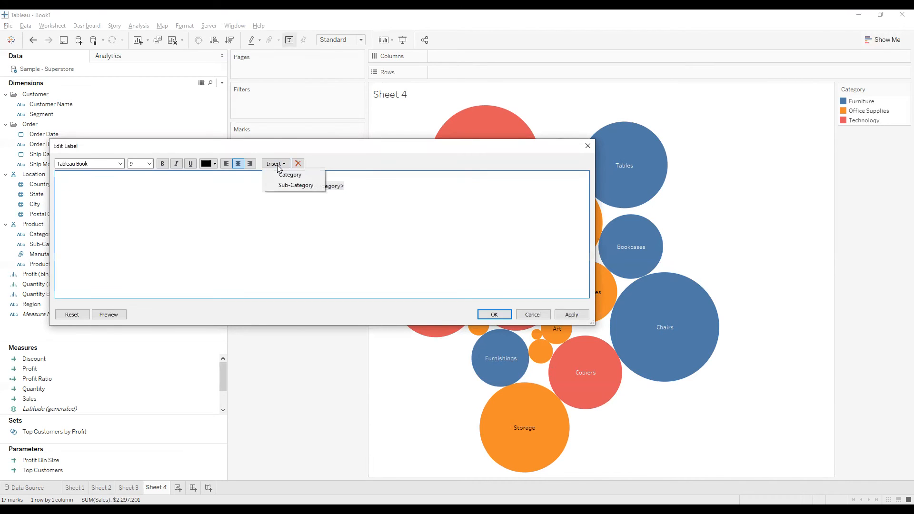
pyautogui.click(294, 210)
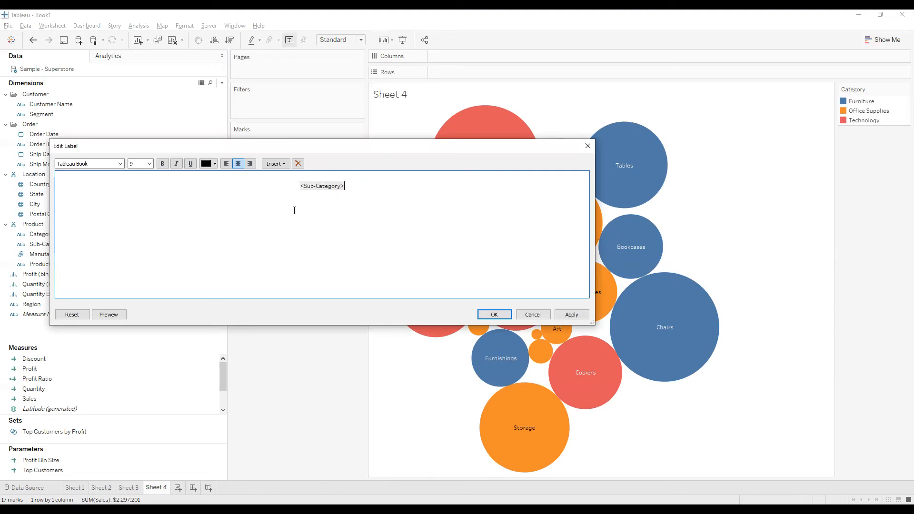
pyautogui.click(593, 145)
# Step: Add the sum of Sales to the bubble labels
pyautogui.moveTo(265, 206); pyautogui.dragTo(340, 168)
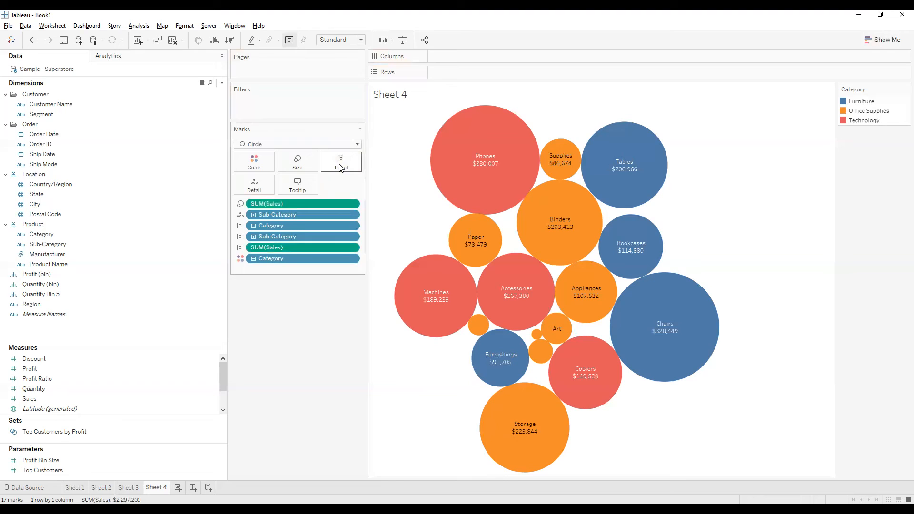
pyautogui.click(341, 167)
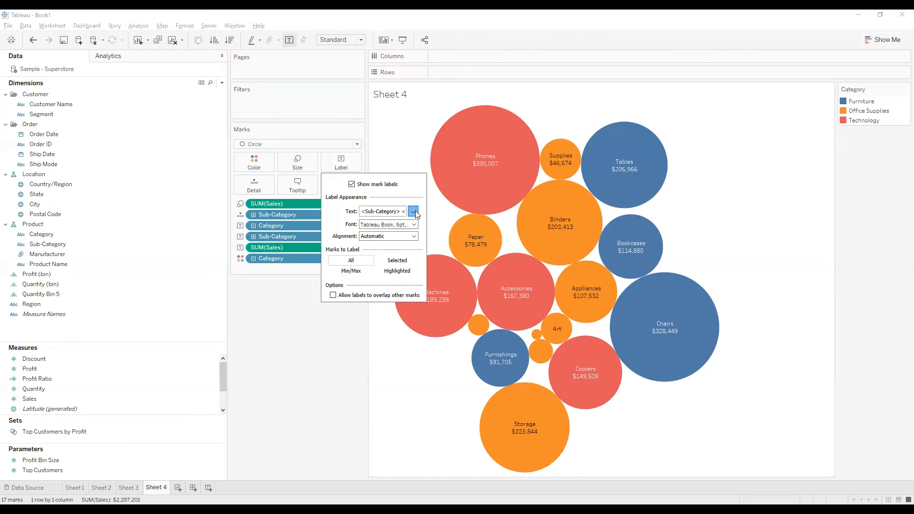
pyautogui.click(417, 214)
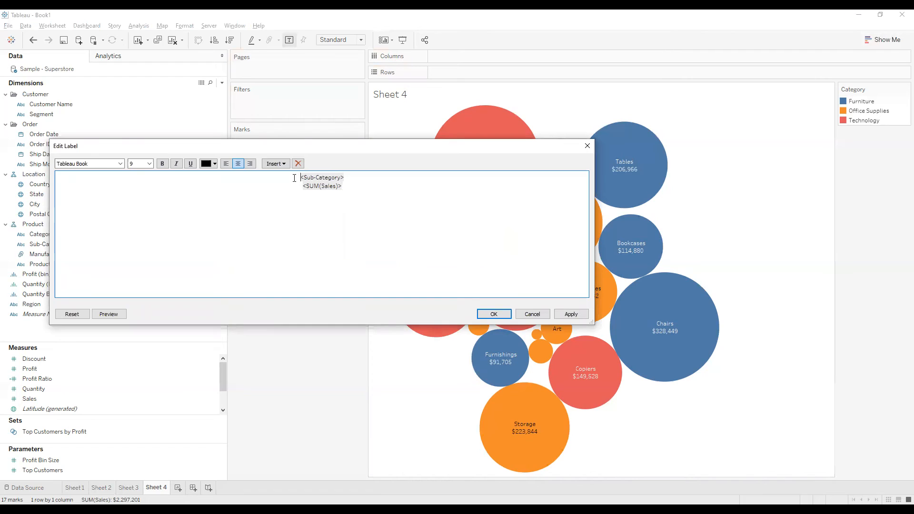
pyautogui.click(276, 164)
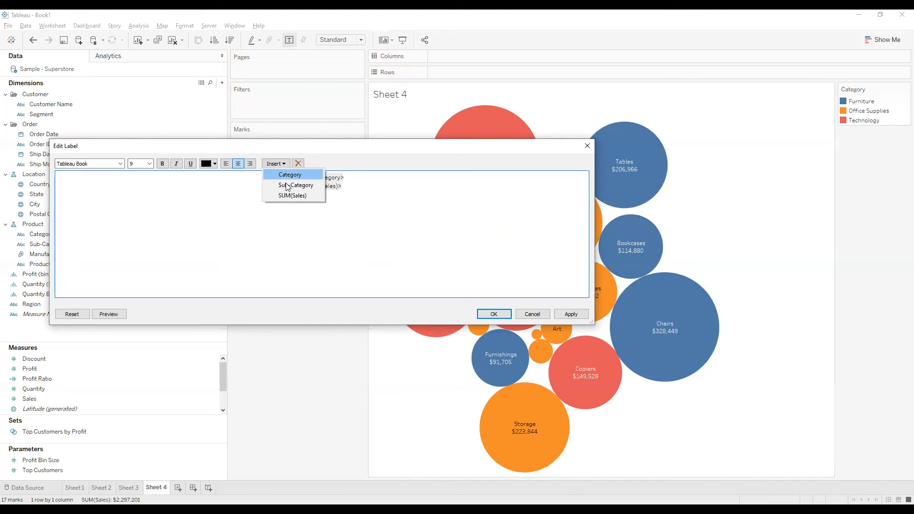
pyautogui.click(290, 175)
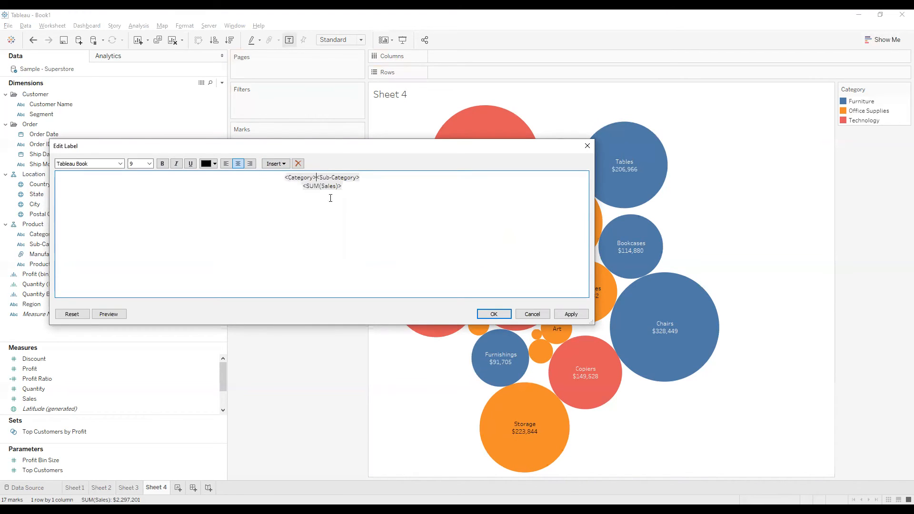
pyautogui.write('-')
pyautogui.click(315, 178)
pyautogui.write('-')
pyautogui.hotkey('ctrl', 'a')
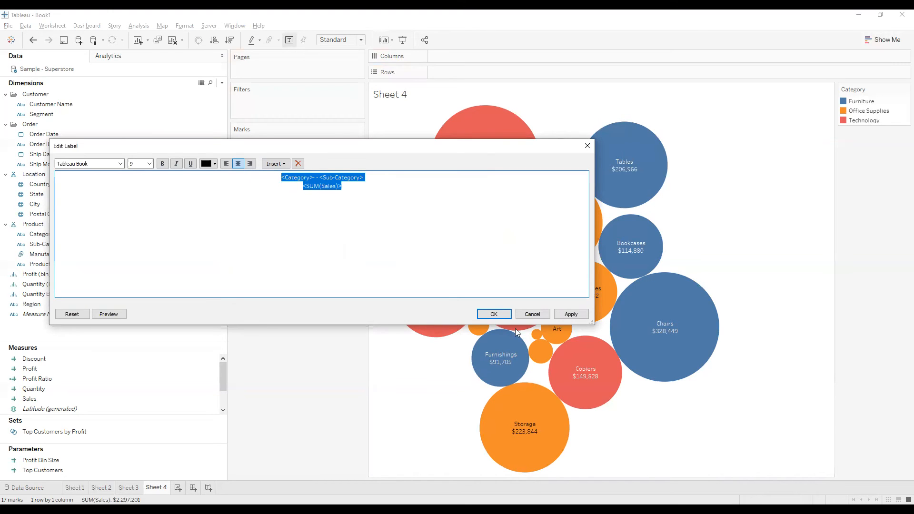
pyautogui.click(531, 315)
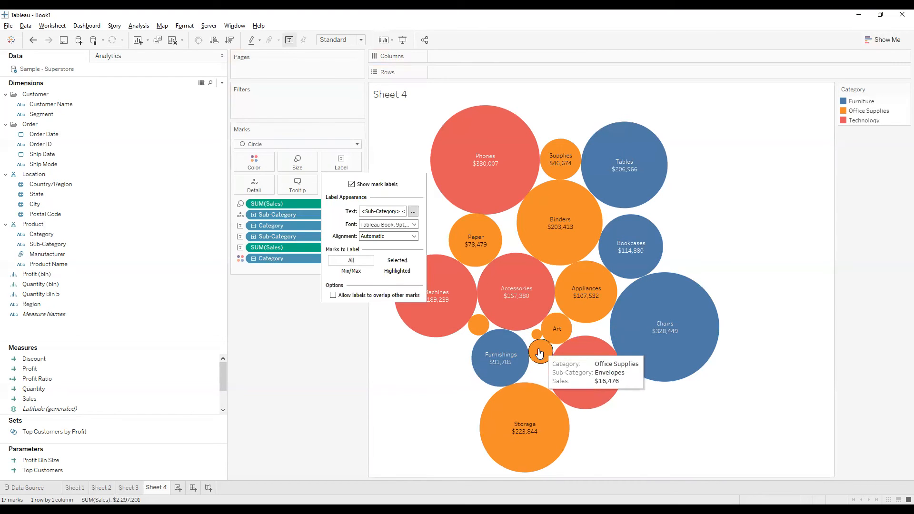
pyautogui.click(271, 422)
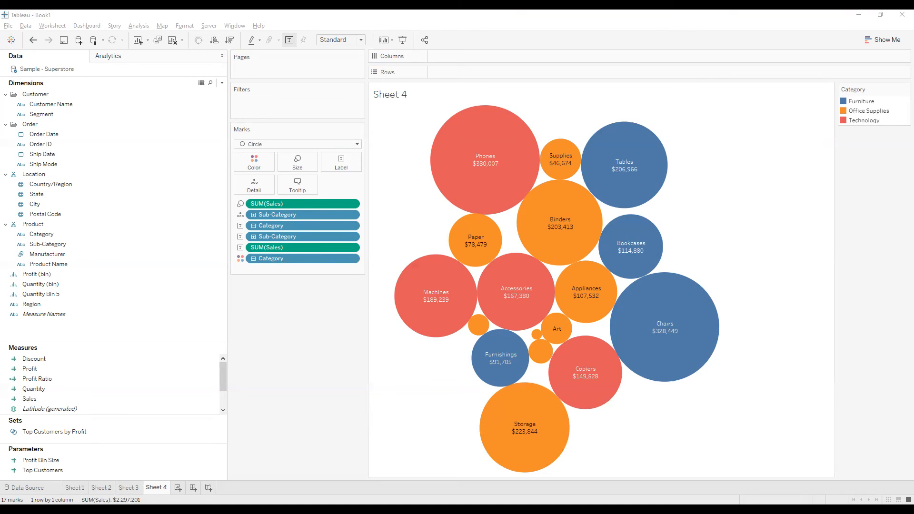
# Step: Create a new worksheet and plot the sum of Profit on rows against the sum of Sales on columns
pyautogui.click(178, 487)
pyautogui.moveTo(306, 285); pyautogui.dragTo(345, 281)
pyautogui.moveTo(85, 349); pyautogui.dragTo(95, 293)
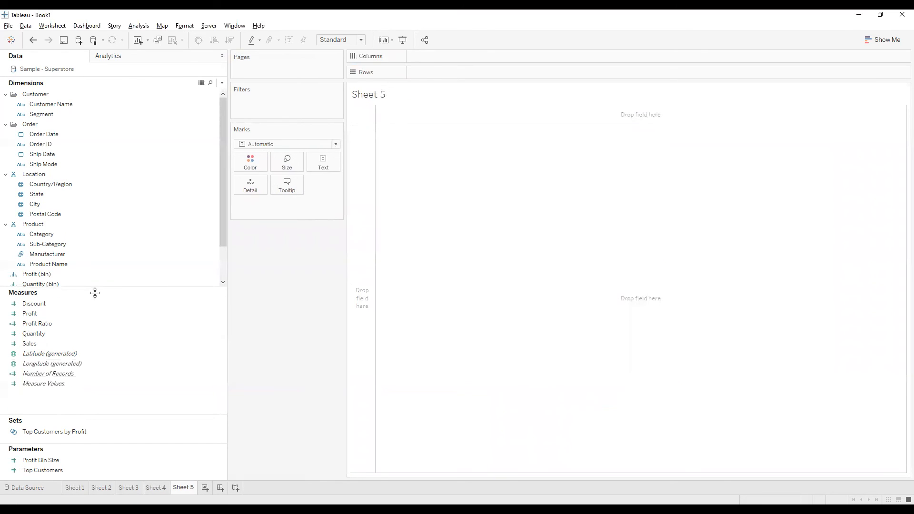
pyautogui.moveTo(29, 344); pyautogui.dragTo(328, 87)
pyautogui.moveTo(30, 313); pyautogui.dragTo(422, 74)
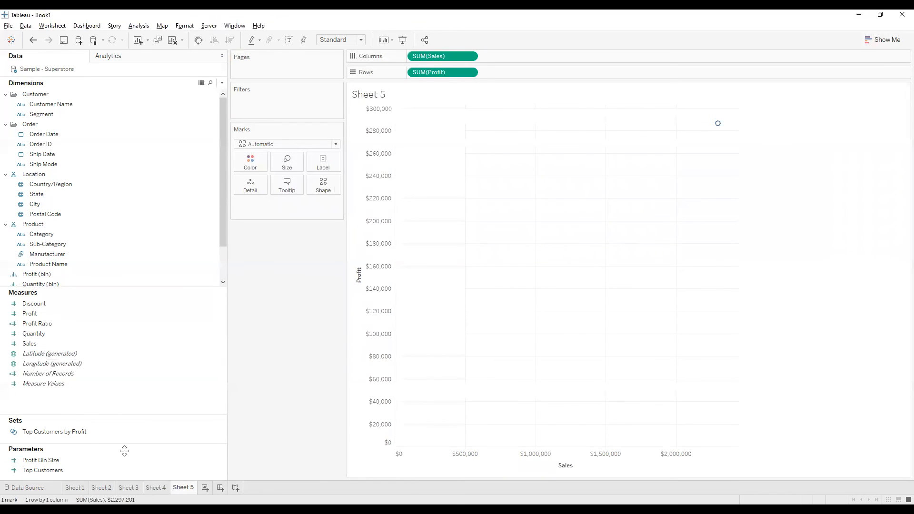
# Step: Color the scatter plot marks by Category and break them down by Region as Detail
pyautogui.moveTo(45, 235); pyautogui.dragTo(249, 163)
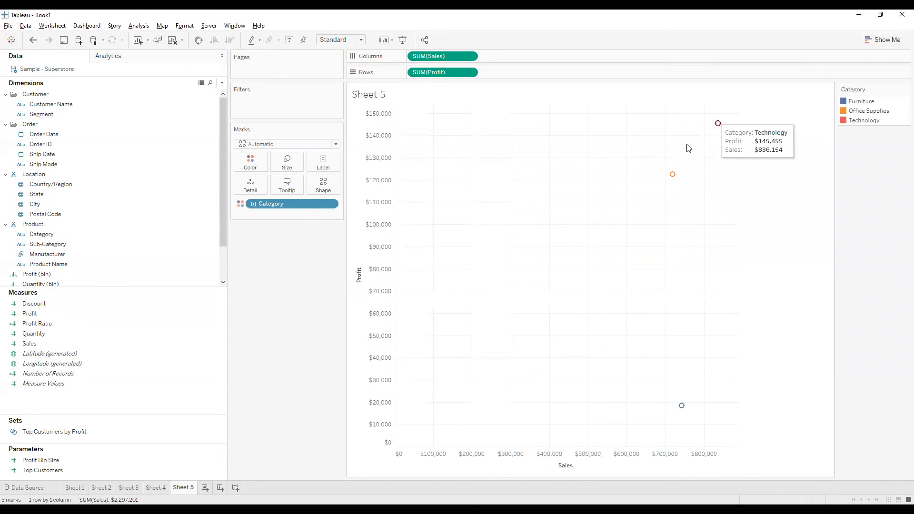
pyautogui.moveTo(673, 181)
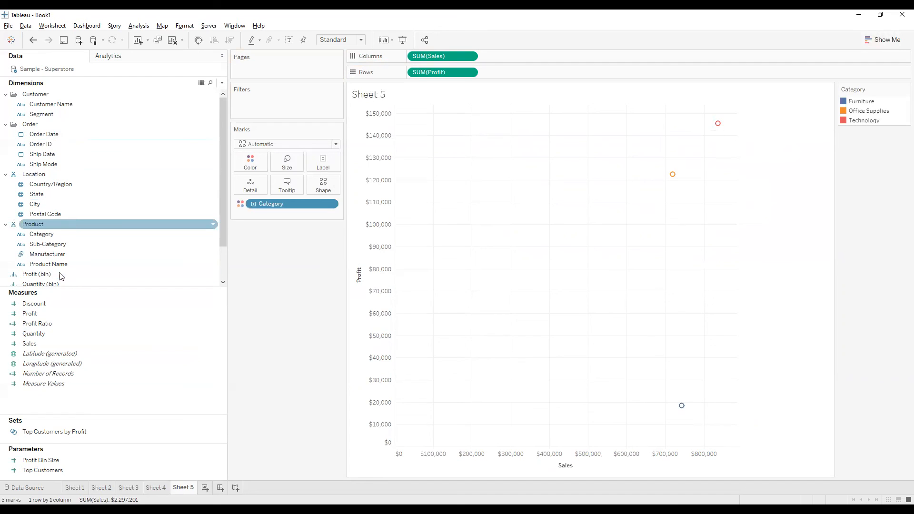
pyautogui.scroll(-2, 62, 143)
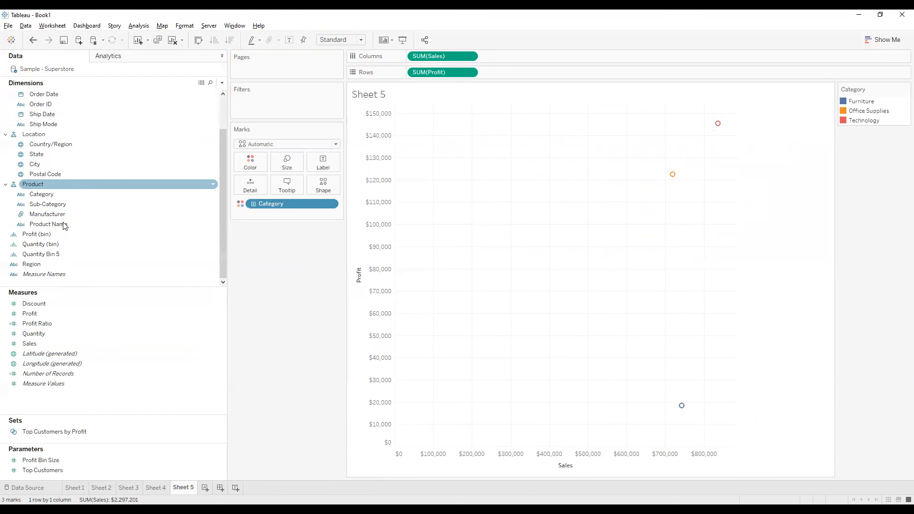
pyautogui.moveTo(49, 267); pyautogui.dragTo(250, 186)
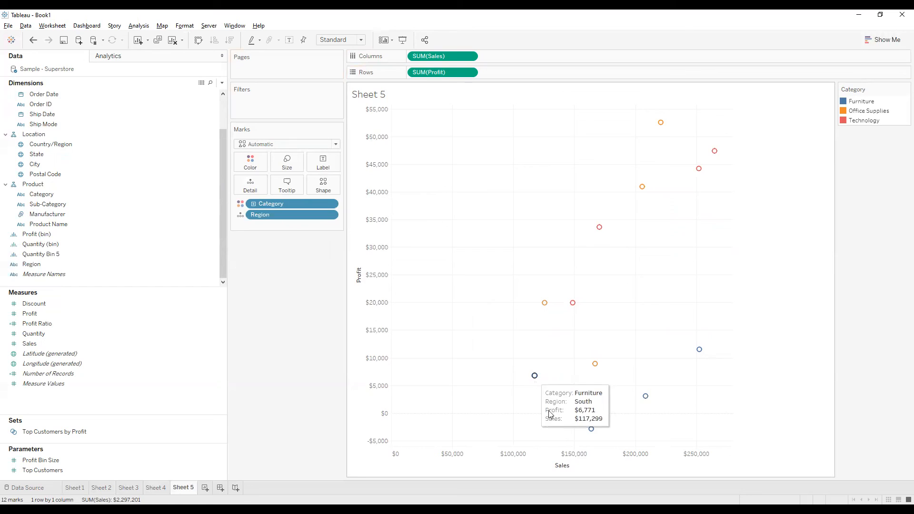
pyautogui.moveTo(662, 399)
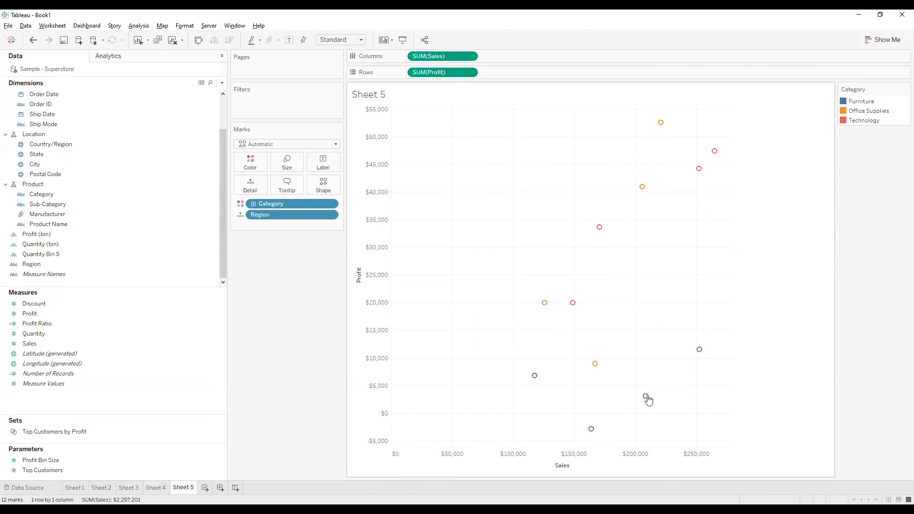
pyautogui.moveTo(590, 436)
pyautogui.moveTo(661, 125)
# Step: Add linear trend lines for each category to the Sales versus Profit scatter plot
pyautogui.click(109, 56)
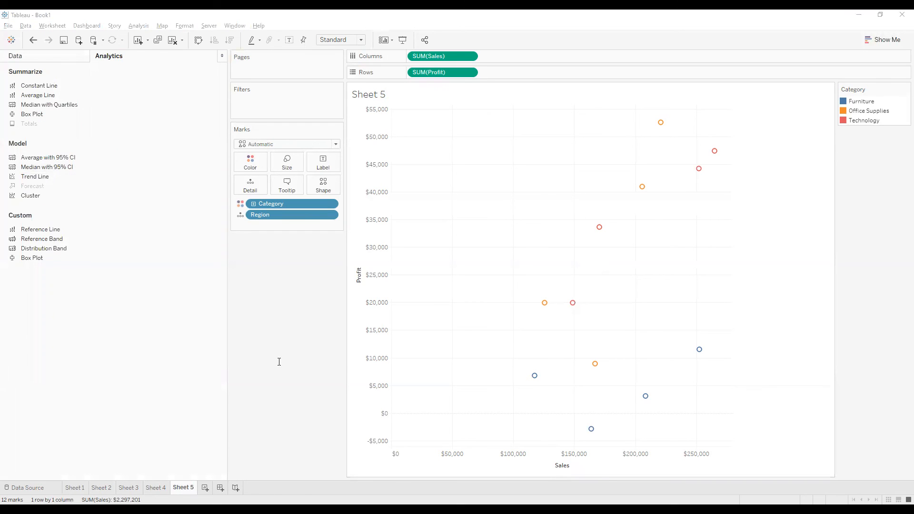
pyautogui.click(39, 179)
pyautogui.moveTo(52, 177); pyautogui.dragTo(444, 126)
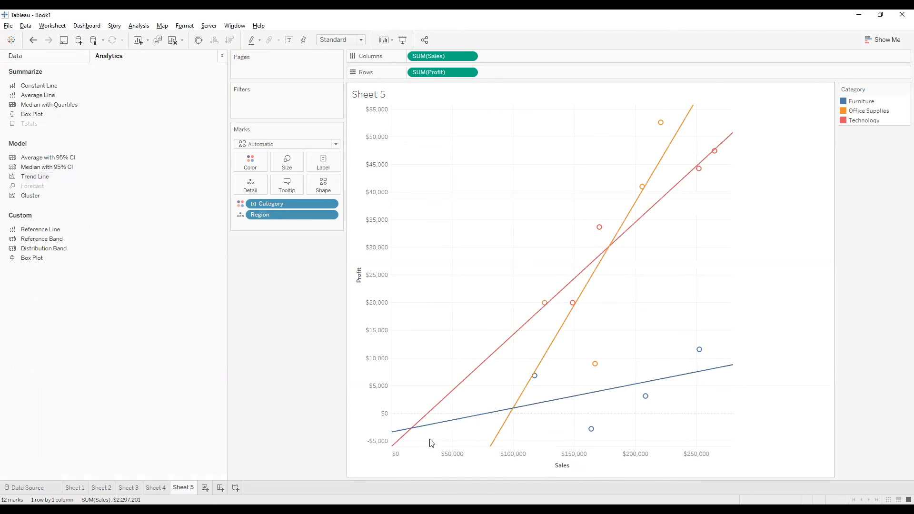
pyautogui.moveTo(444, 426)
pyautogui.moveTo(411, 435)
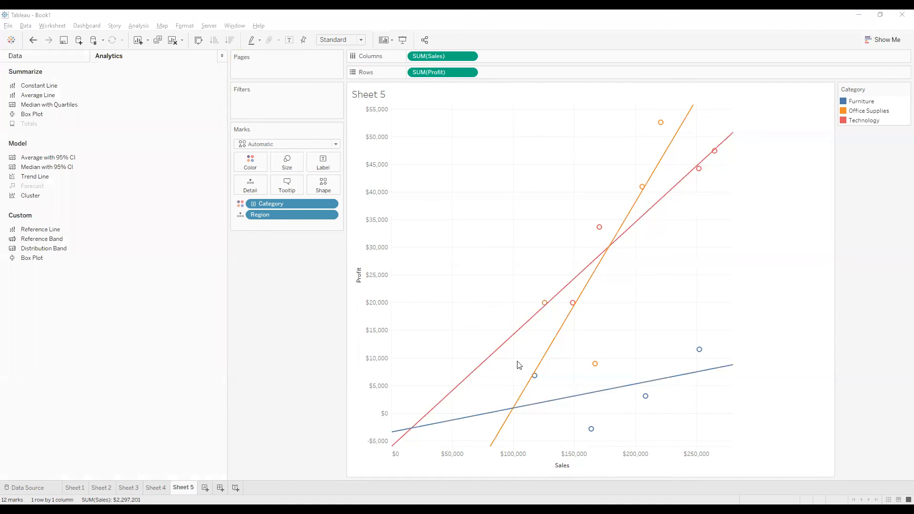
pyautogui.moveTo(546, 405)
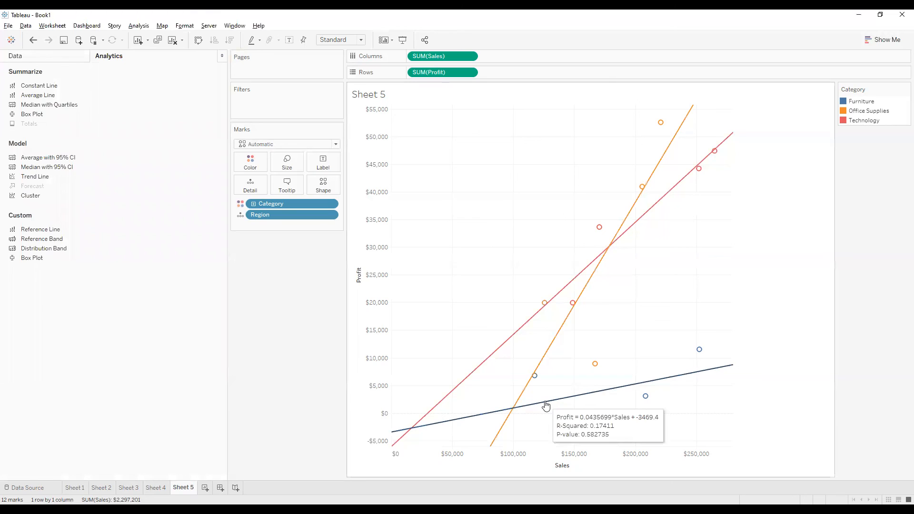